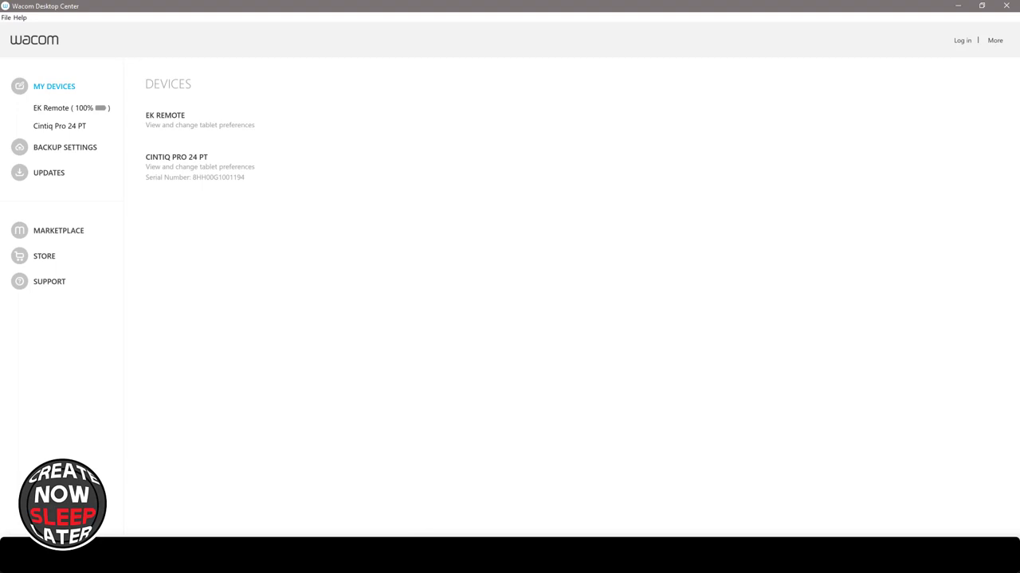
# Step: Bring up Windows search (Win+S) over the Desktop Center's EK Remote and Cintiq Pro 24 list
pyautogui.press('super+s')
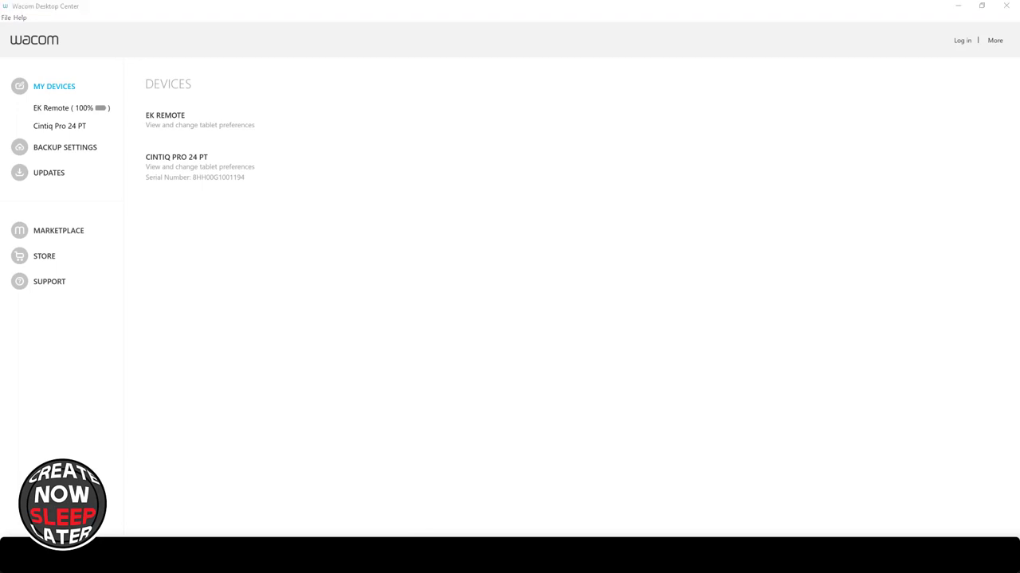
# Step: Search 'wacom', launch Wacom Tablet Properties and move its window toward the screen centre
pyautogui.write('wa')
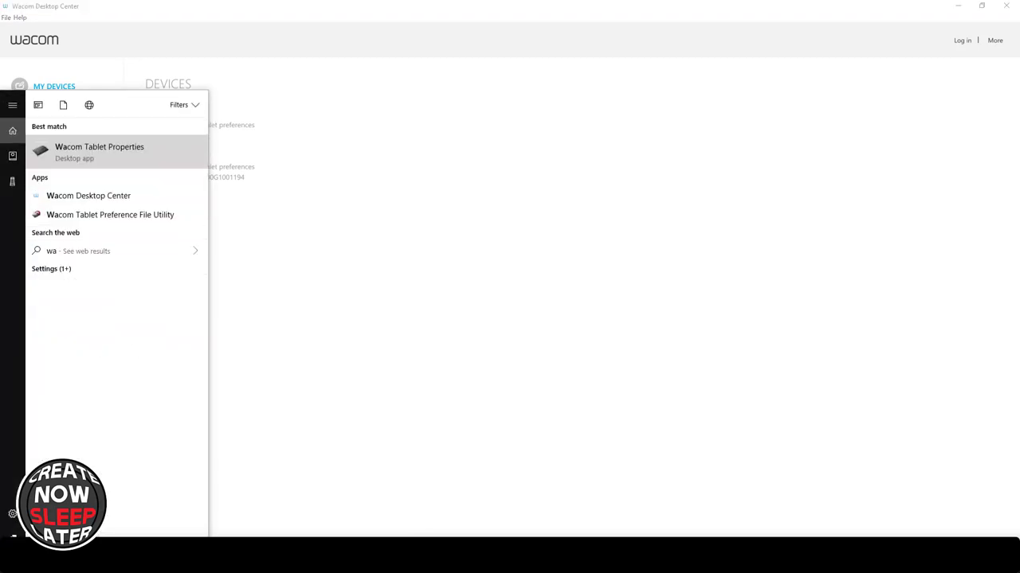
pyautogui.write('com')
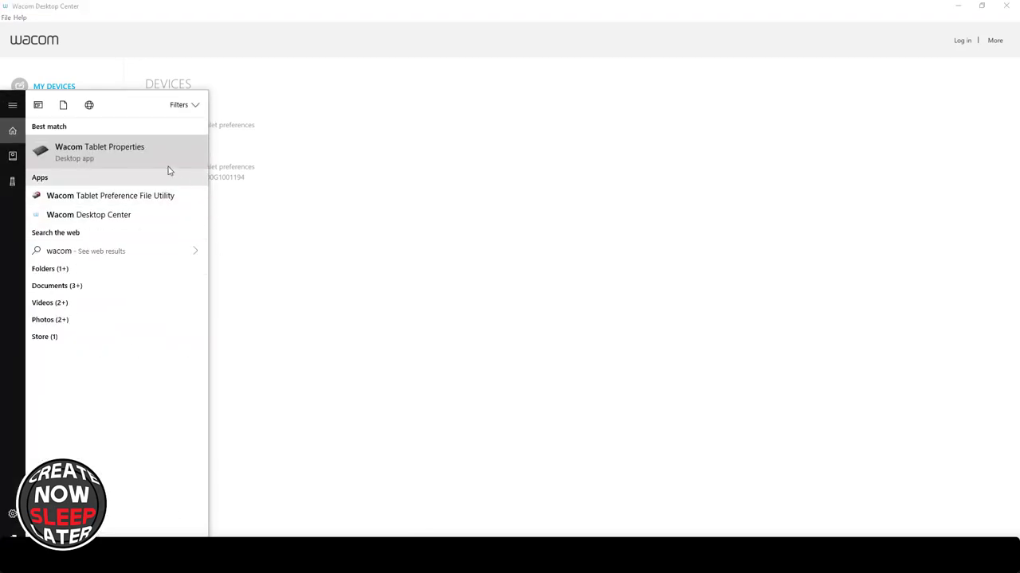
pyautogui.click(167, 164)
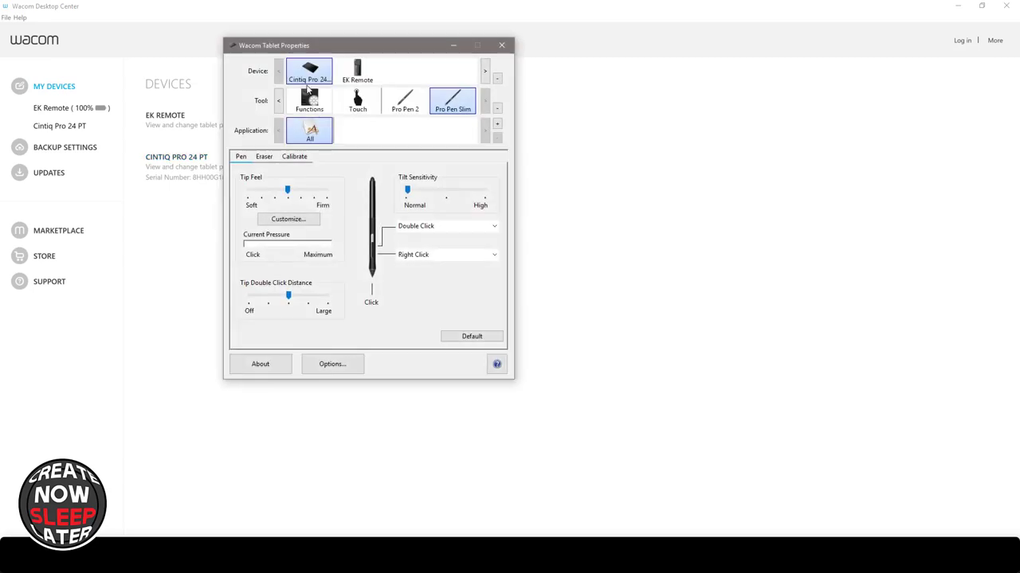
pyautogui.moveTo(355, 49); pyautogui.dragTo(496, 150)
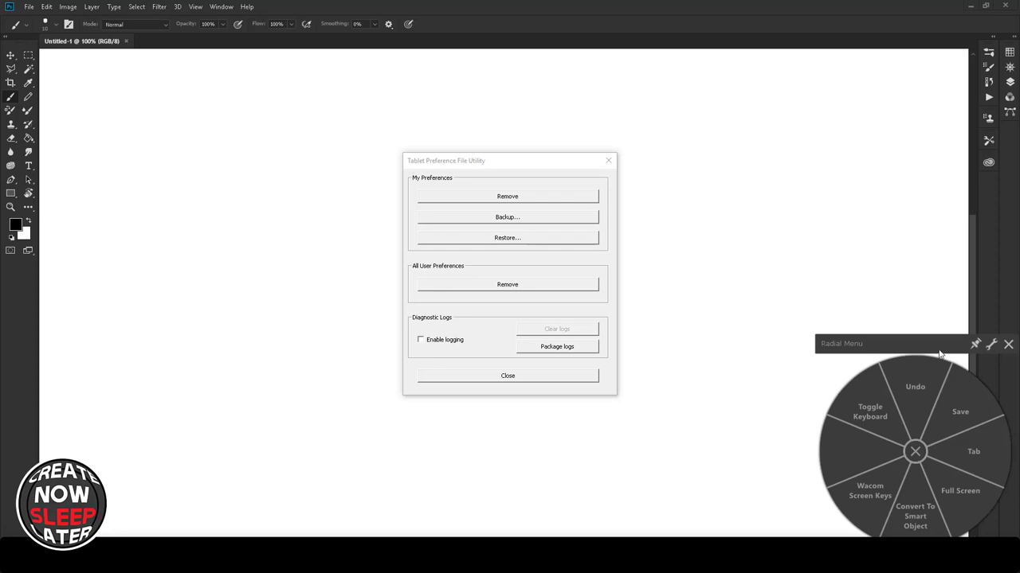
# Step: Move the radial menu onto the canvas and open the screen keys panel, shifted right
pyautogui.moveTo(916, 341)
pyautogui.mouseDown()
pyautogui.moveTo(868, 273)
pyautogui.moveTo(848, 72)
pyautogui.mouseUp()
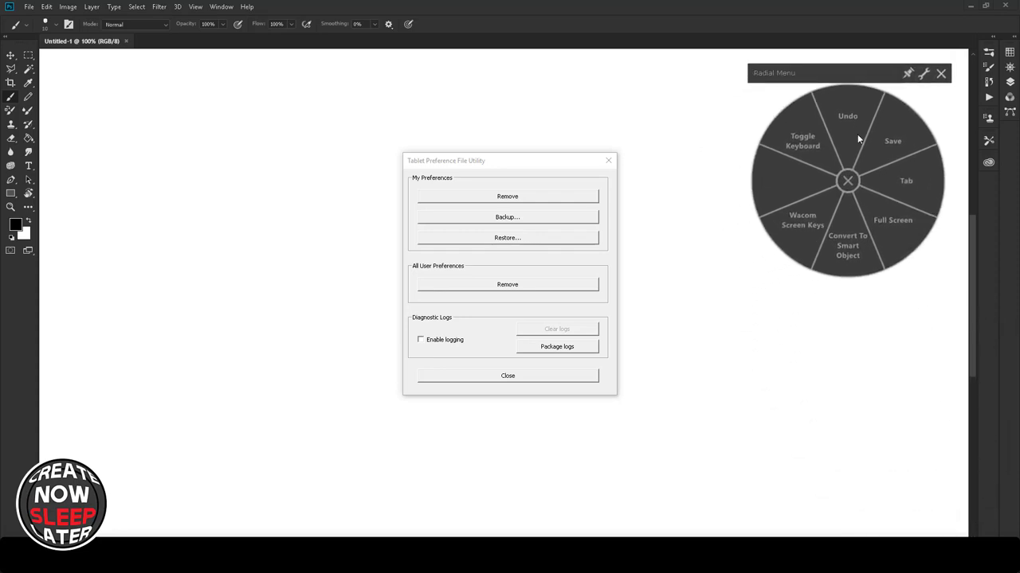
pyautogui.click(801, 223)
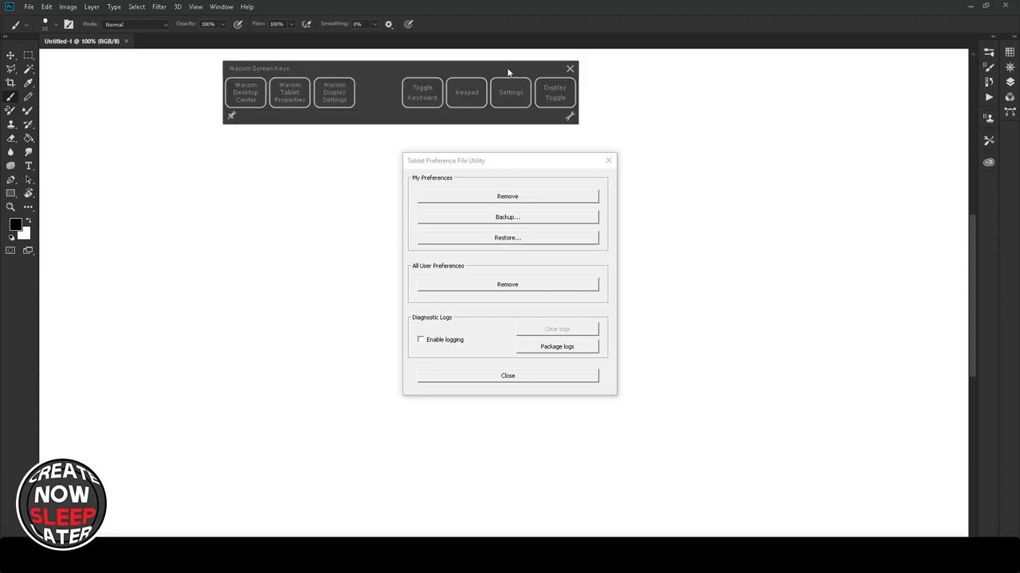
pyautogui.moveTo(510, 71); pyautogui.dragTo(608, 69)
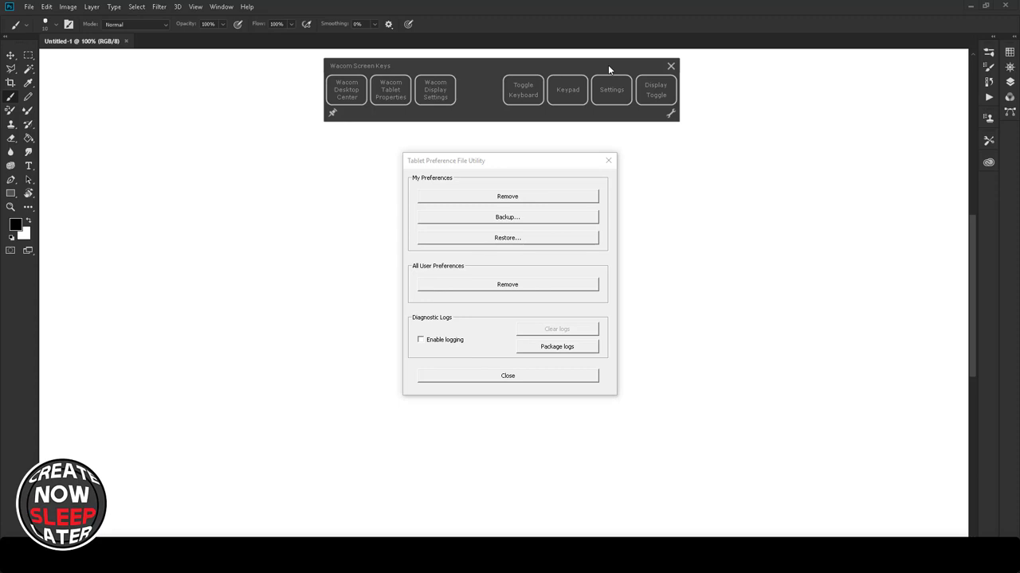
# Step: Open the keypad panel, move it toward the canvas centre, then close it
pyautogui.click(565, 96)
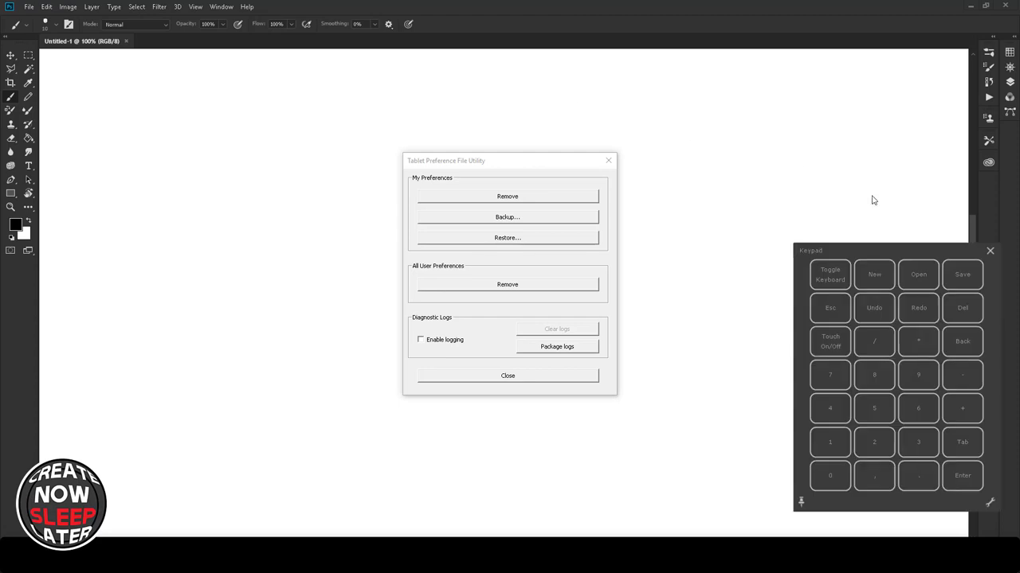
pyautogui.moveTo(885, 250)
pyautogui.mouseDown()
pyautogui.moveTo(791, 200)
pyautogui.moveTo(500, 155)
pyautogui.mouseUp()
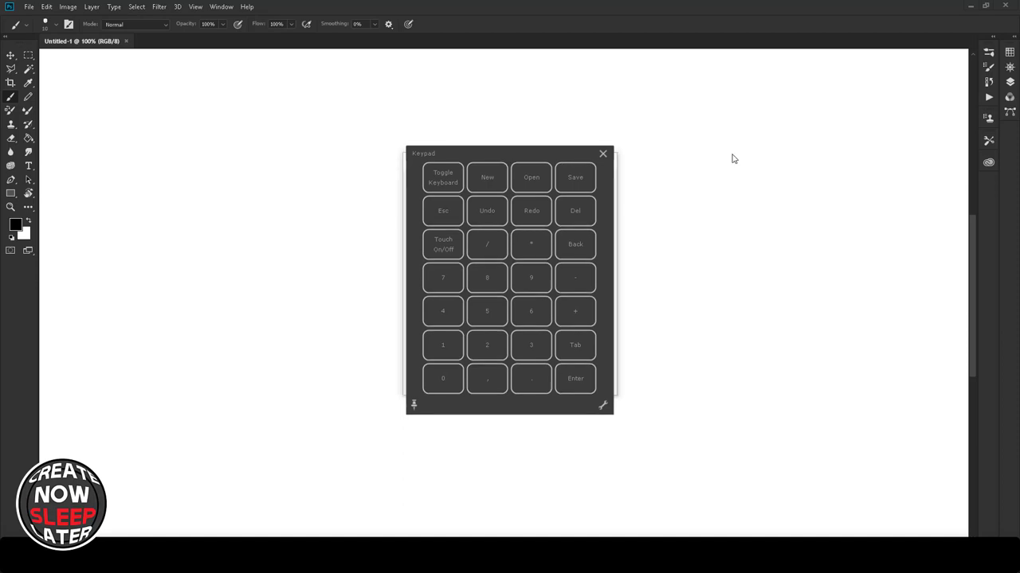
pyautogui.click(603, 153)
# Step: Close the preference utility, then summon the radial menu, centre it and pin it
pyautogui.click(609, 163)
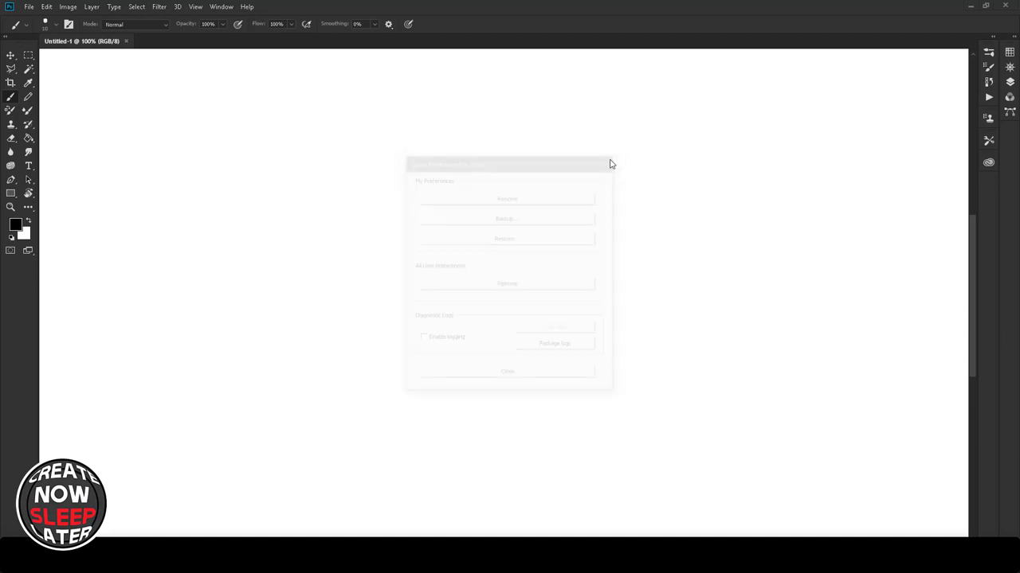
pyautogui.middleClick(657, 161)
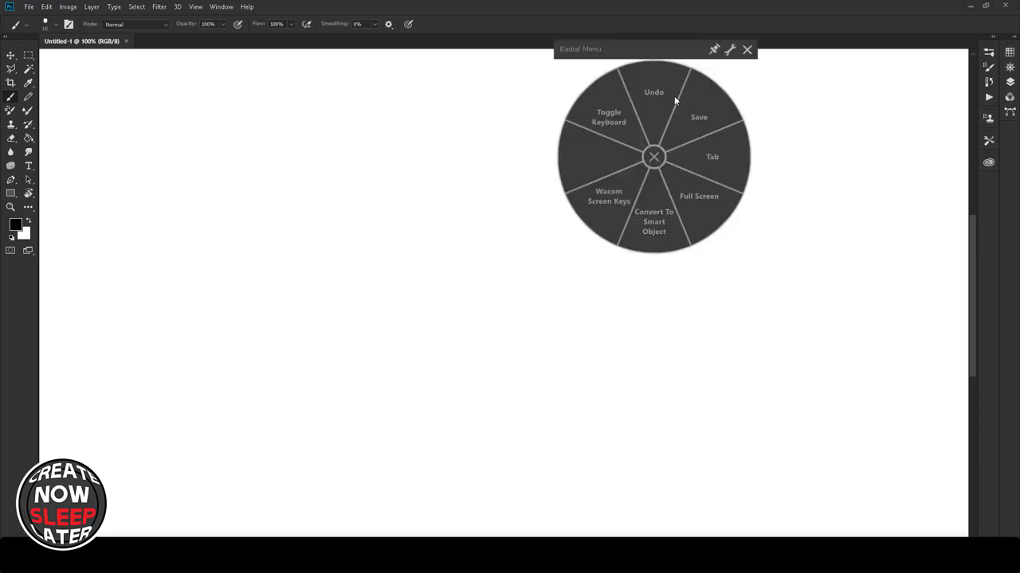
pyautogui.moveTo(668, 54); pyautogui.dragTo(547, 149)
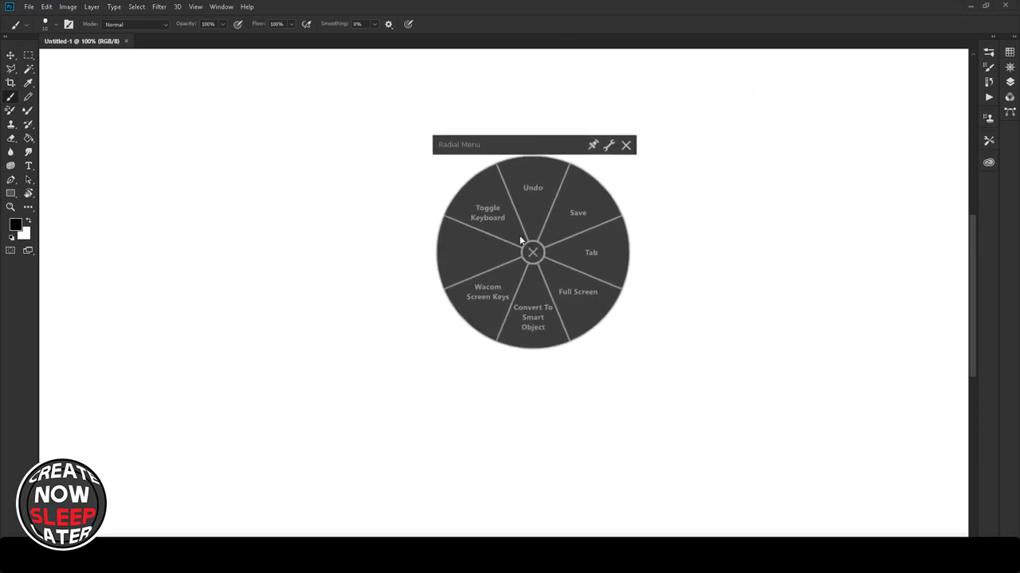
pyautogui.click(592, 144)
# Step: Pin the screen keys panel at top left and place the keypad panel down the left side
pyautogui.click(489, 290)
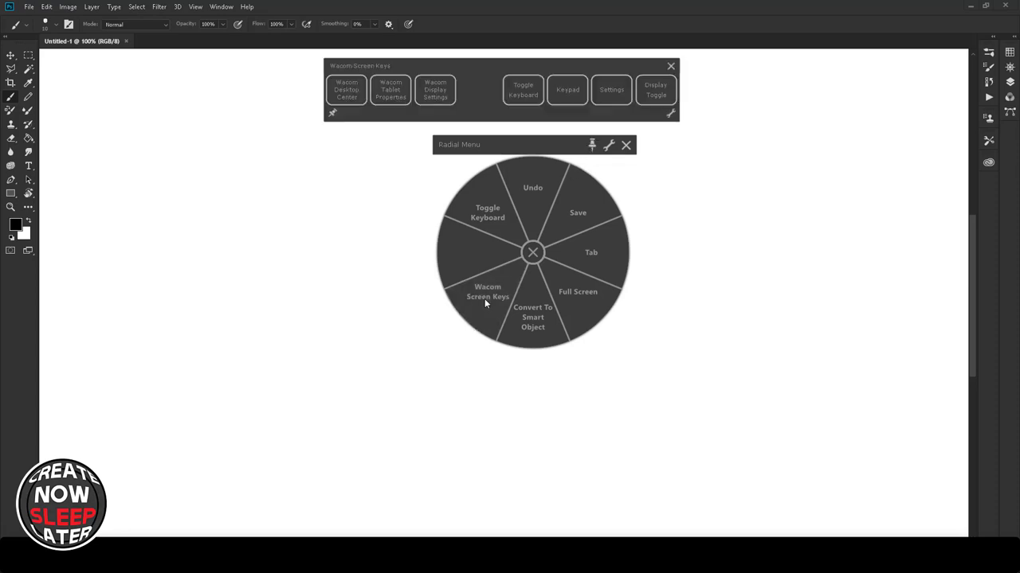
pyautogui.click(332, 113)
pyautogui.moveTo(551, 64); pyautogui.dragTo(279, 66)
pyautogui.click(302, 97)
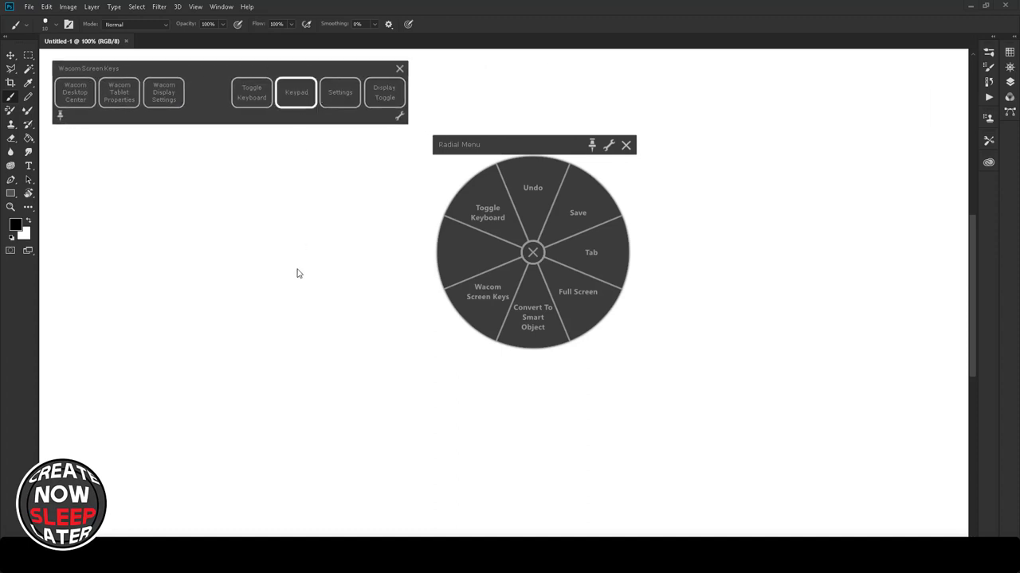
pyautogui.moveTo(458, 156); pyautogui.dragTo(104, 157)
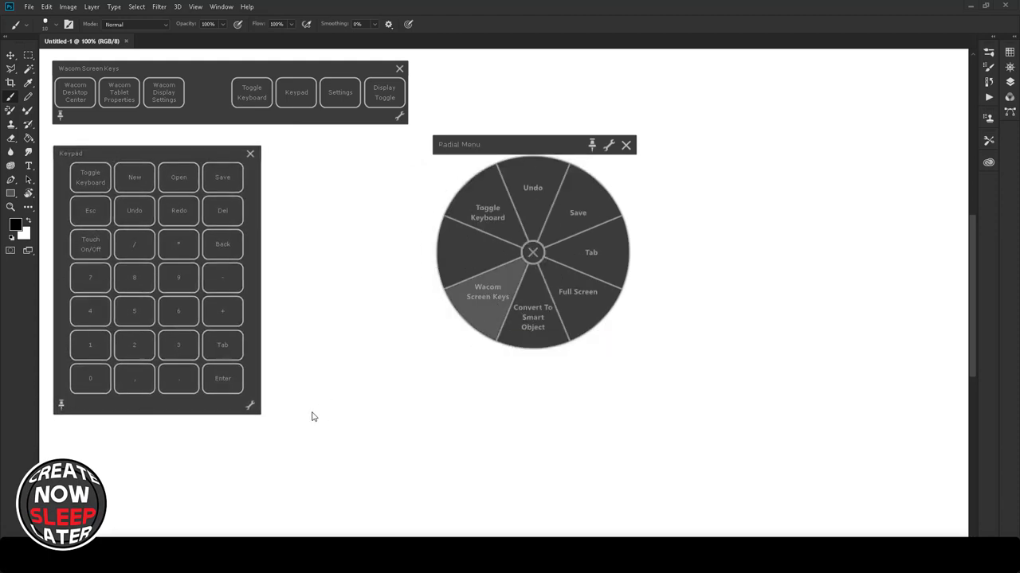
pyautogui.click(400, 68)
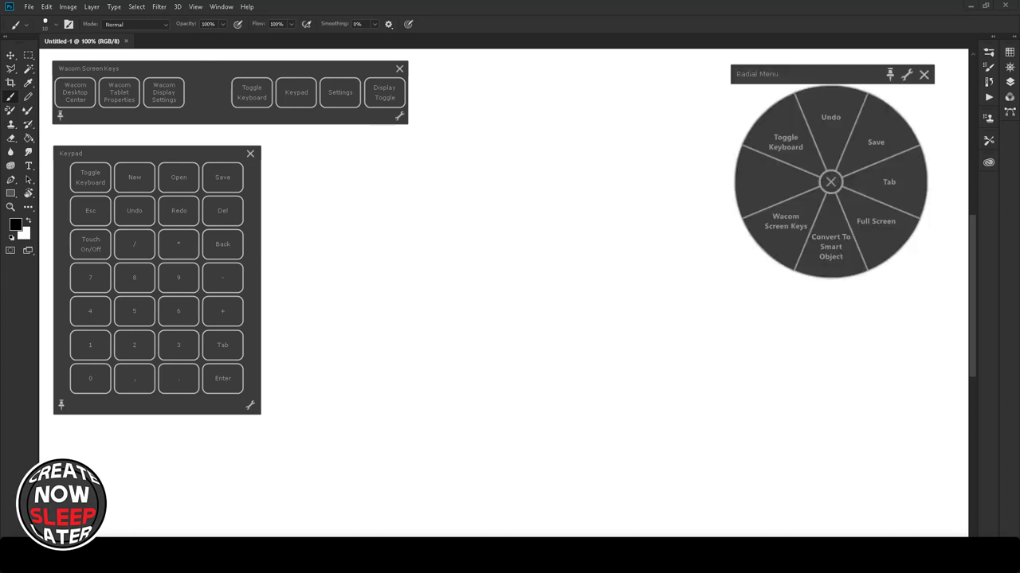
# Step: View the Radial Menu panel's key assignments, then move the radial menu to the upper centre
pyautogui.click(399, 116)
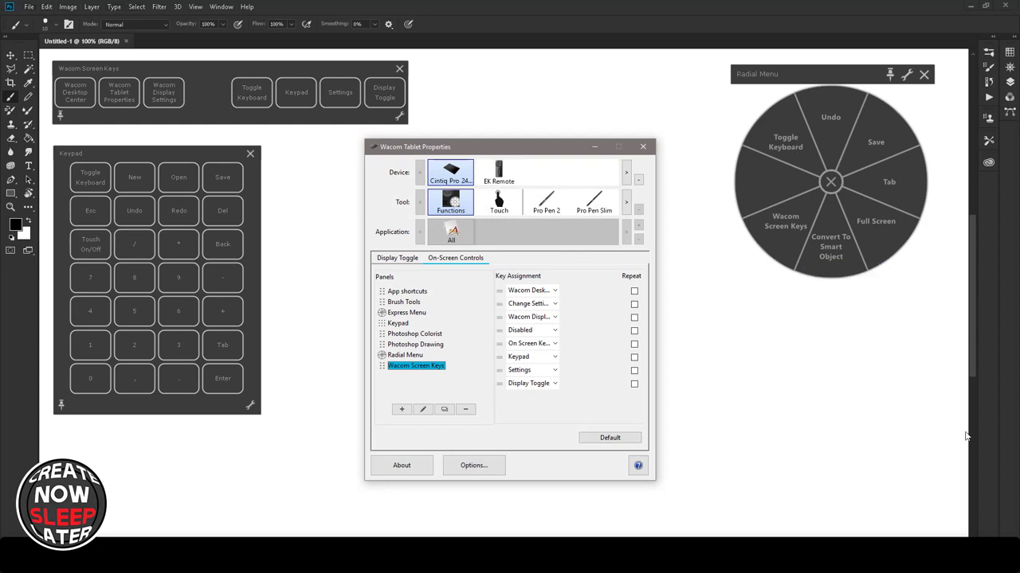
pyautogui.click(403, 356)
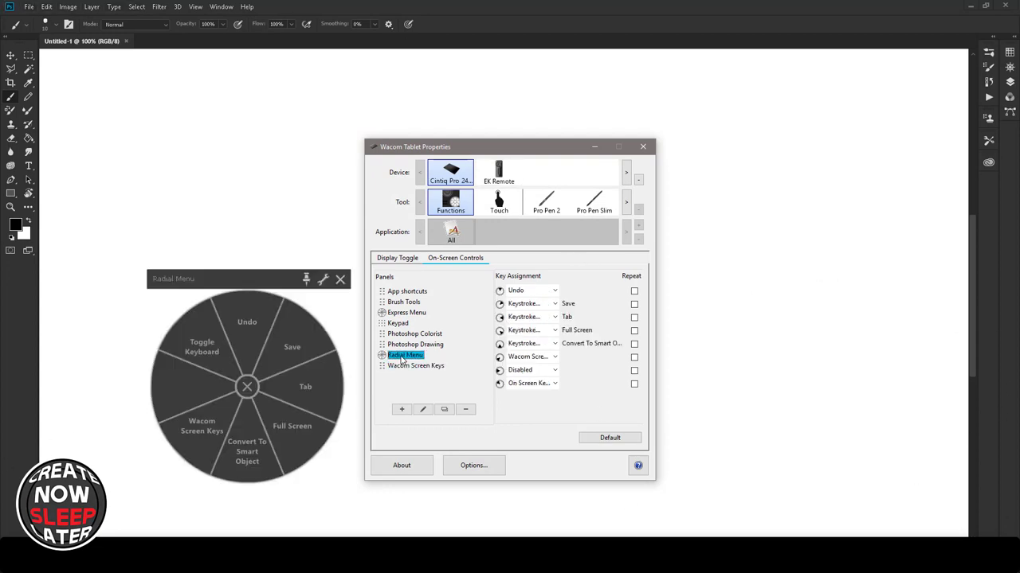
pyautogui.click(594, 147)
pyautogui.moveTo(259, 284)
pyautogui.mouseDown()
pyautogui.moveTo(468, 200)
pyautogui.moveTo(509, 147)
pyautogui.mouseUp()
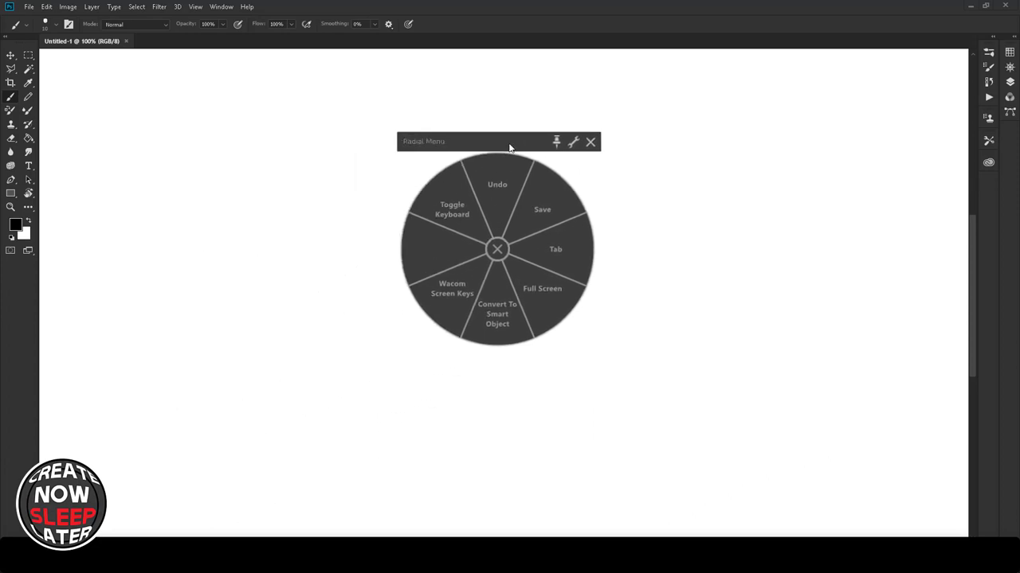
# Step: Toggle the radial menu's pin off and on, and move it to the canvas's top right
pyautogui.click(557, 143)
pyautogui.click(557, 144)
pyautogui.moveTo(528, 146)
pyautogui.mouseDown()
pyautogui.moveTo(614, 139)
pyautogui.moveTo(850, 83)
pyautogui.moveTo(863, 97)
pyautogui.mouseUp()
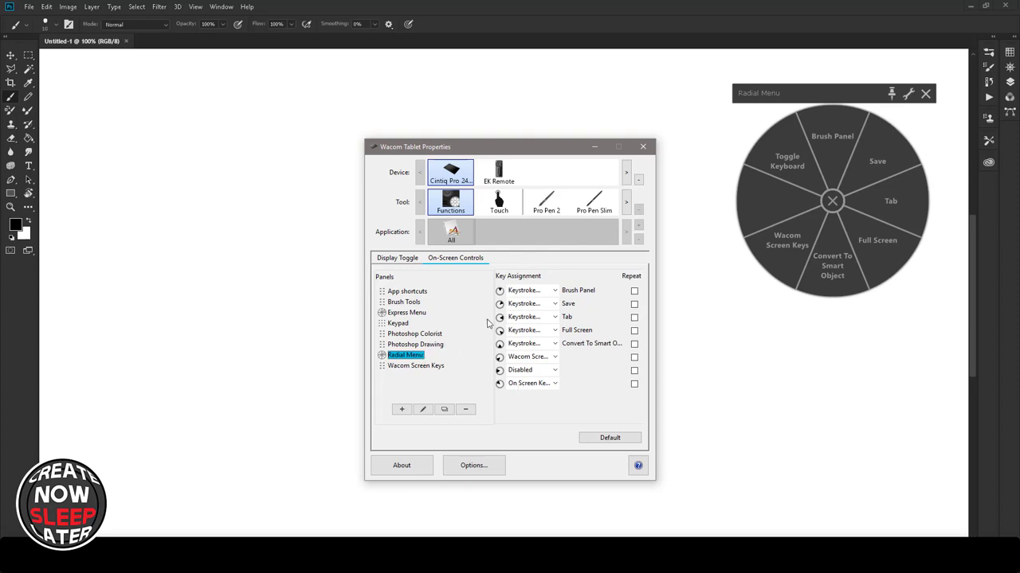
# Step: Reassign the radial menu's top slice to Keyboard > Undo, then move the menu aside and close it
pyautogui.click(553, 294)
pyautogui.moveTo(538, 304)
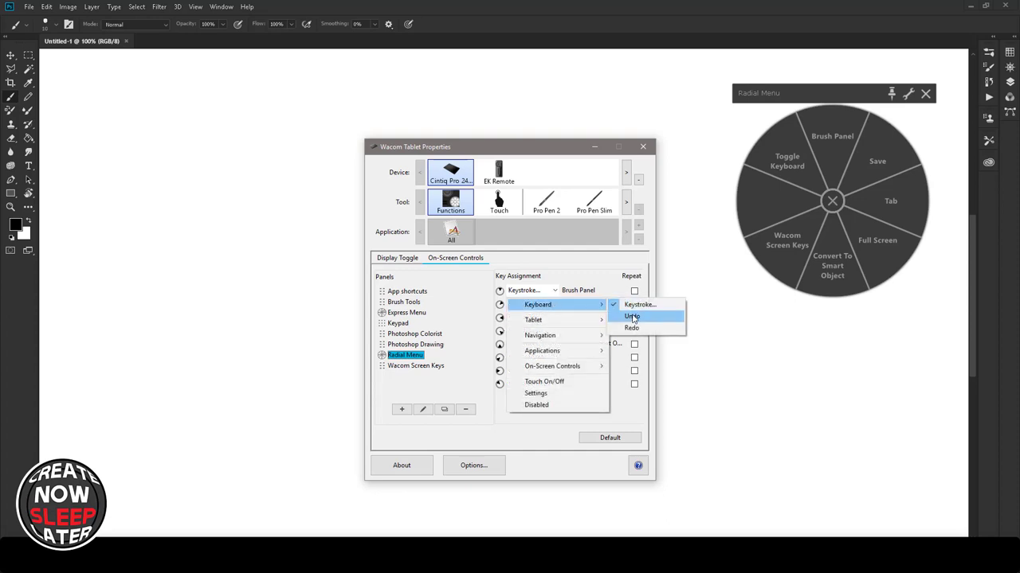
pyautogui.click(632, 316)
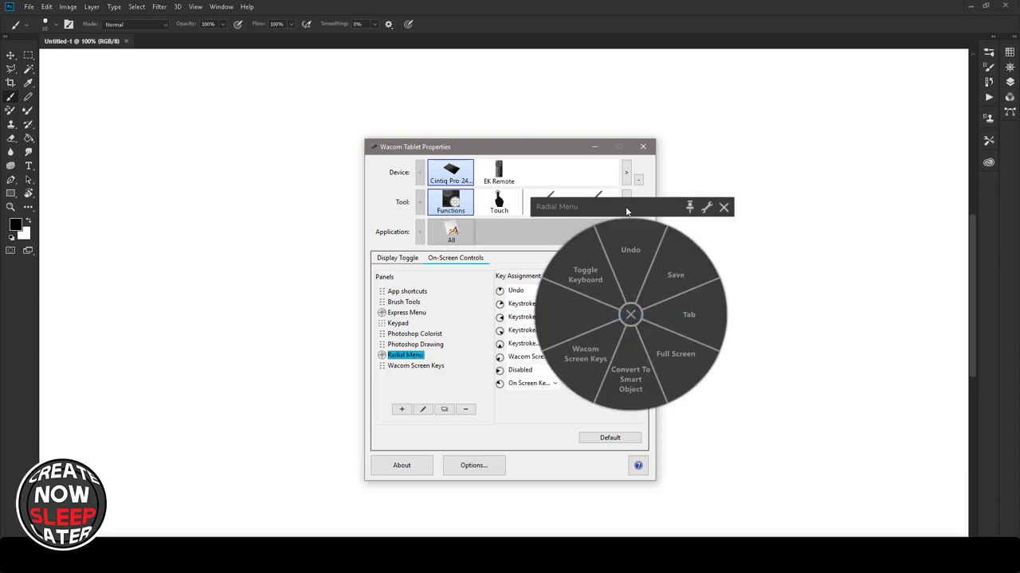
pyautogui.moveTo(624, 214); pyautogui.dragTo(819, 102)
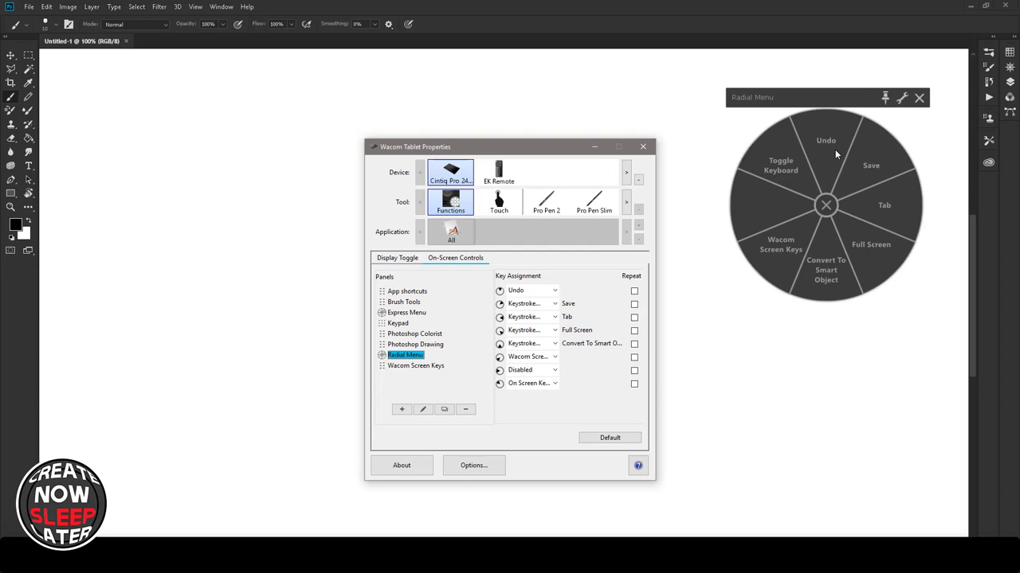
pyautogui.click(920, 99)
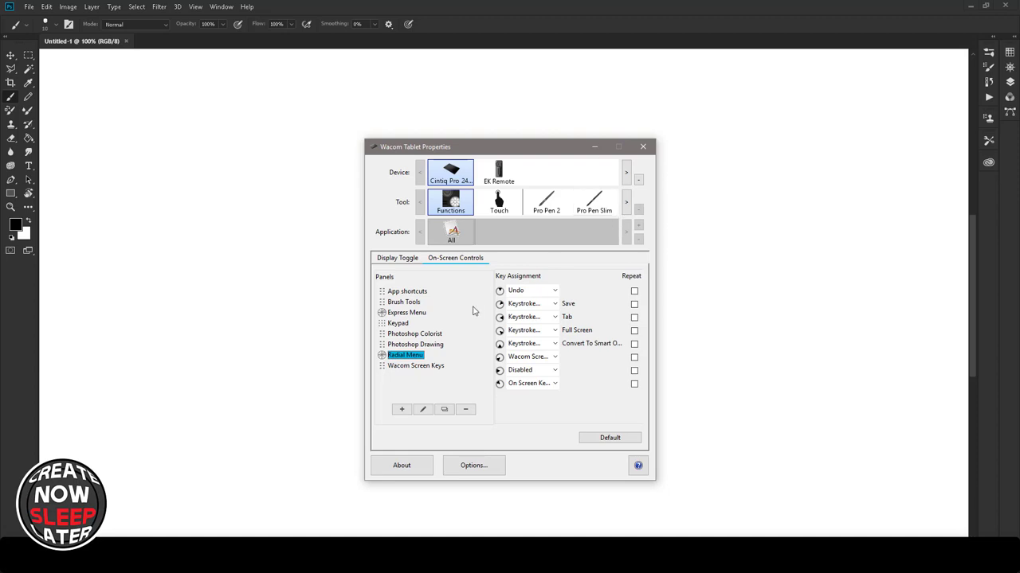
# Step: Browse the panels' assignments, then start a custom keystroke for Wacom Screen Keys' first key
pyautogui.click(422, 335)
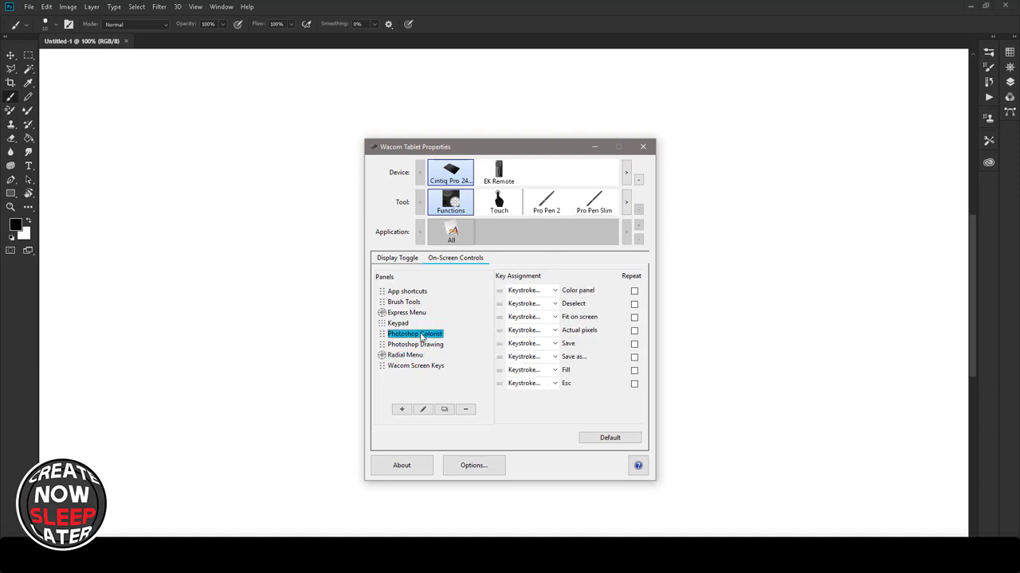
pyautogui.click(420, 346)
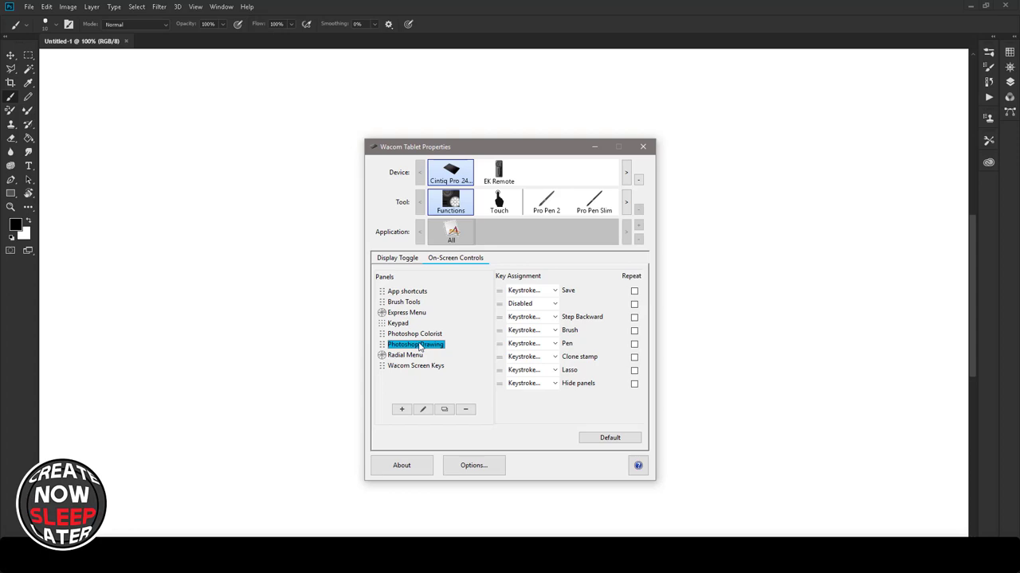
pyautogui.click(419, 293)
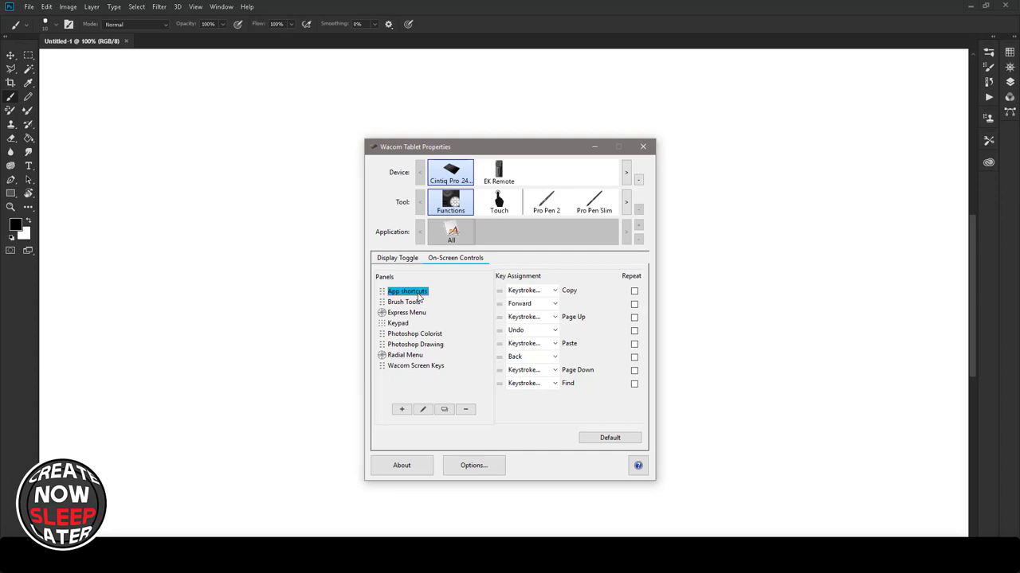
pyautogui.click(419, 366)
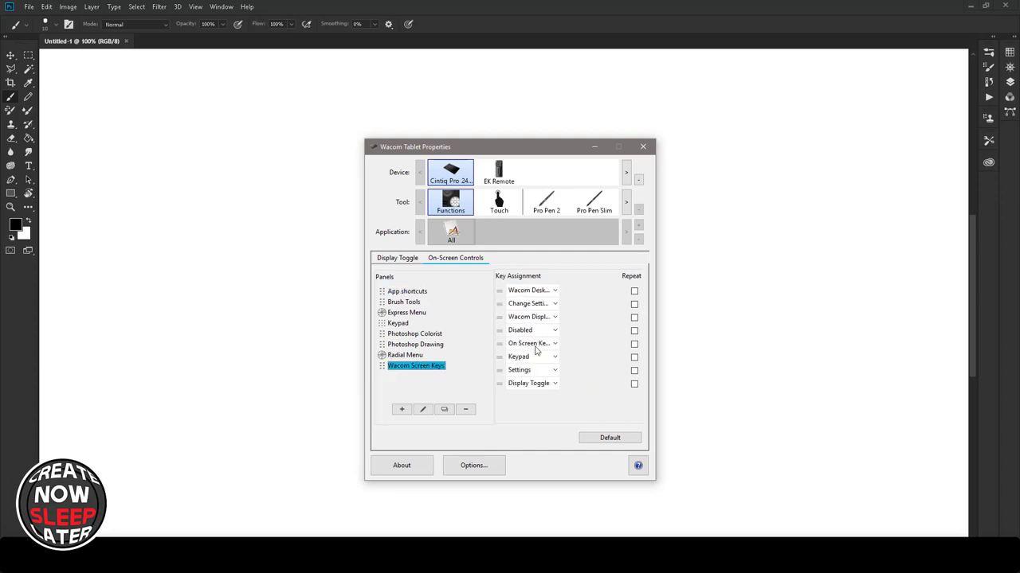
pyautogui.click(554, 291)
pyautogui.moveTo(538, 305)
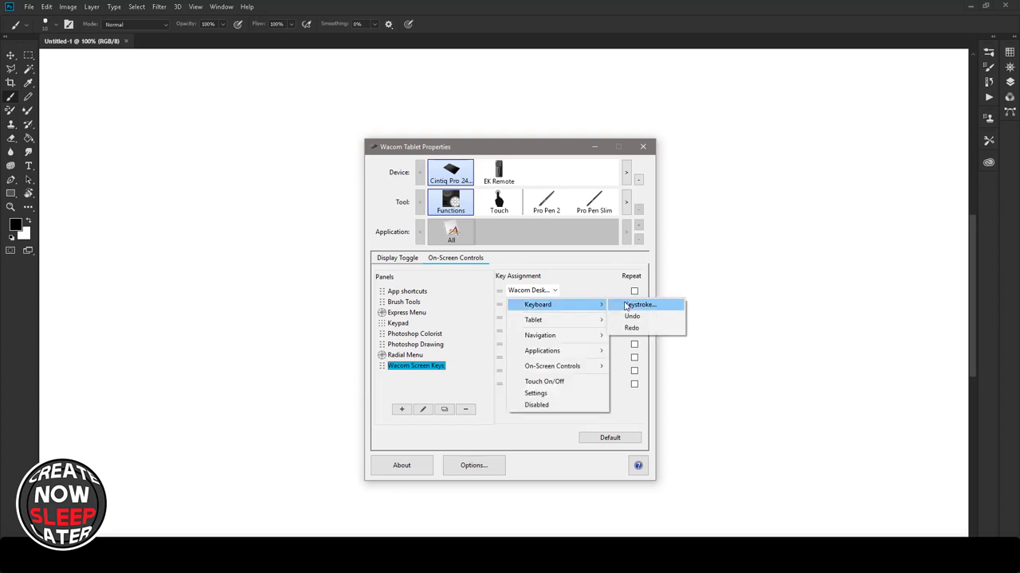
pyautogui.click(634, 306)
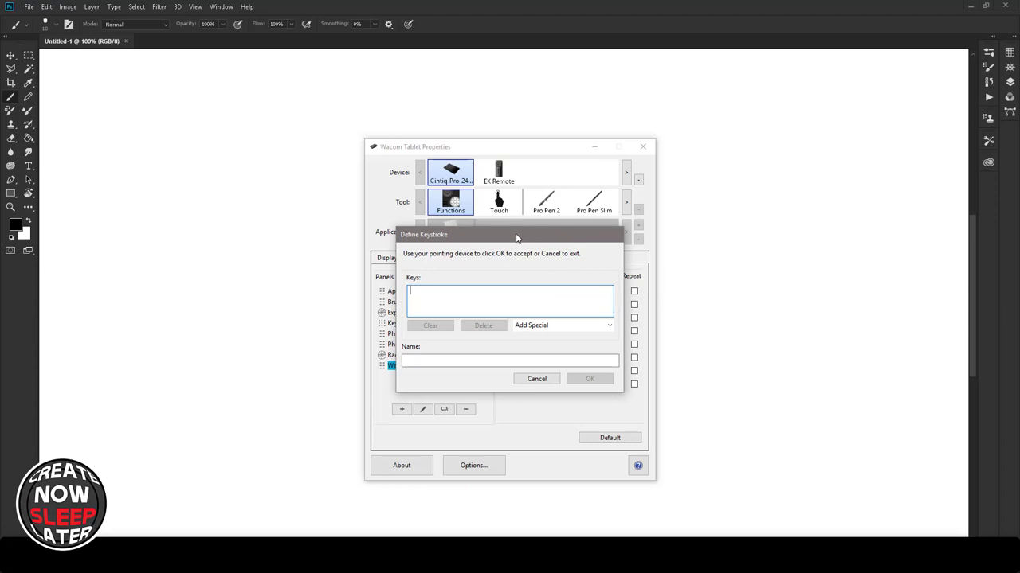
# Step: Record Ctrl+Z as the first screen key's keystroke, named 'Undo It'
pyautogui.hotkey('ctrl', 'z')
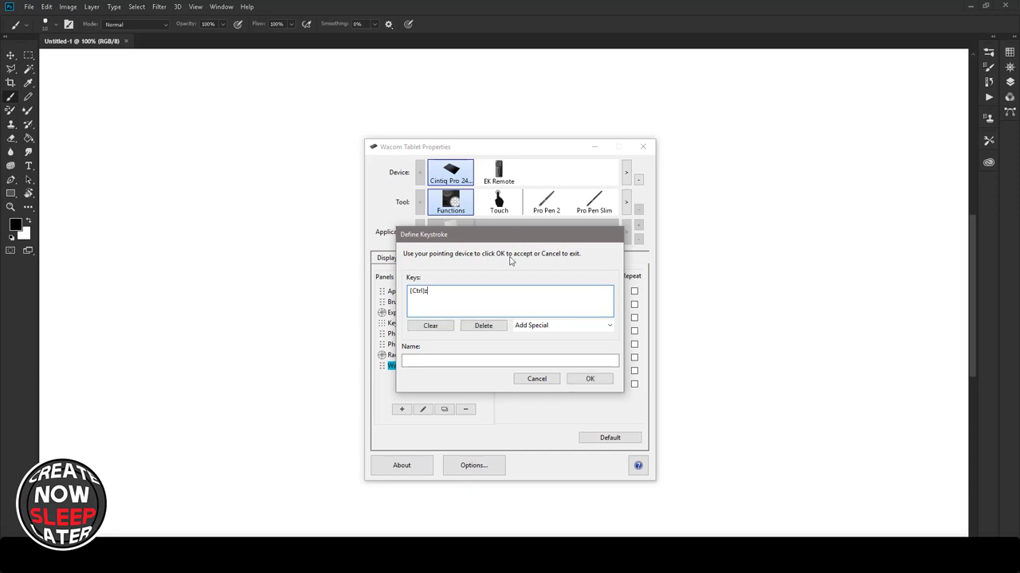
pyautogui.click(457, 363)
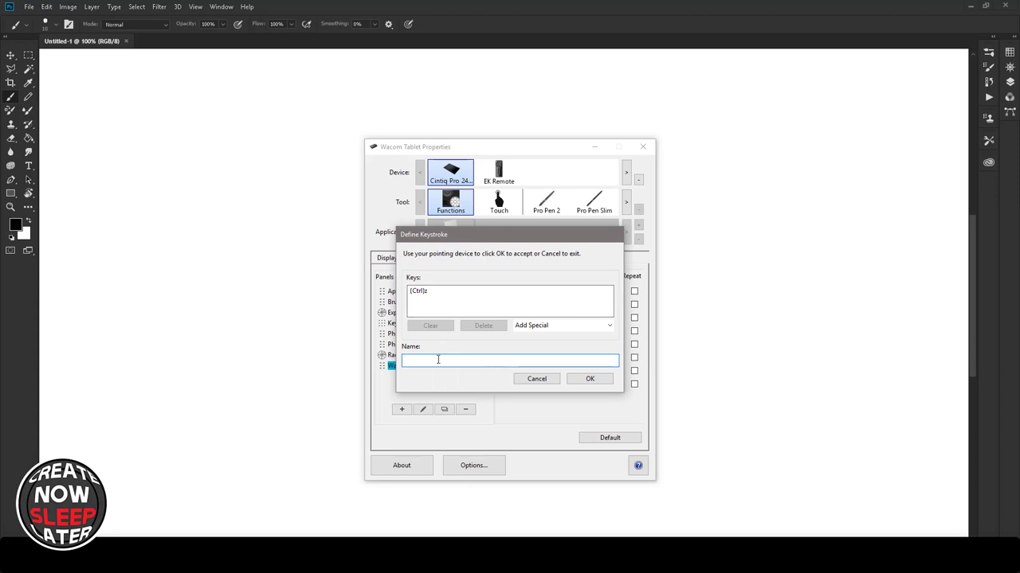
pyautogui.write('Undo I')
pyautogui.write('t')
pyautogui.click(587, 379)
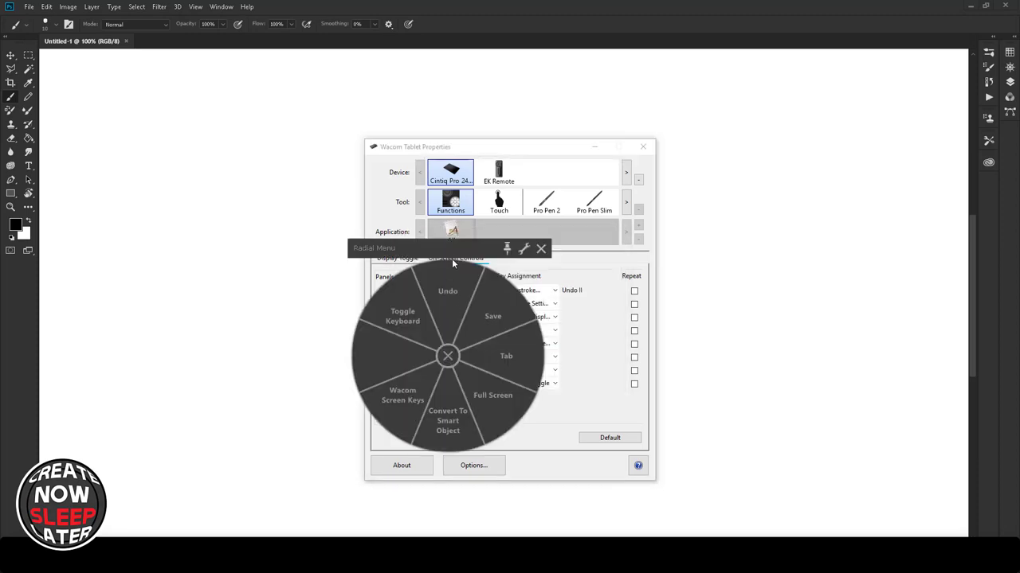
# Step: Move the radial menu to the top right, open Screen Keys from it, and review the fourth key's options
pyautogui.moveTo(452, 253); pyautogui.dragTo(819, 85)
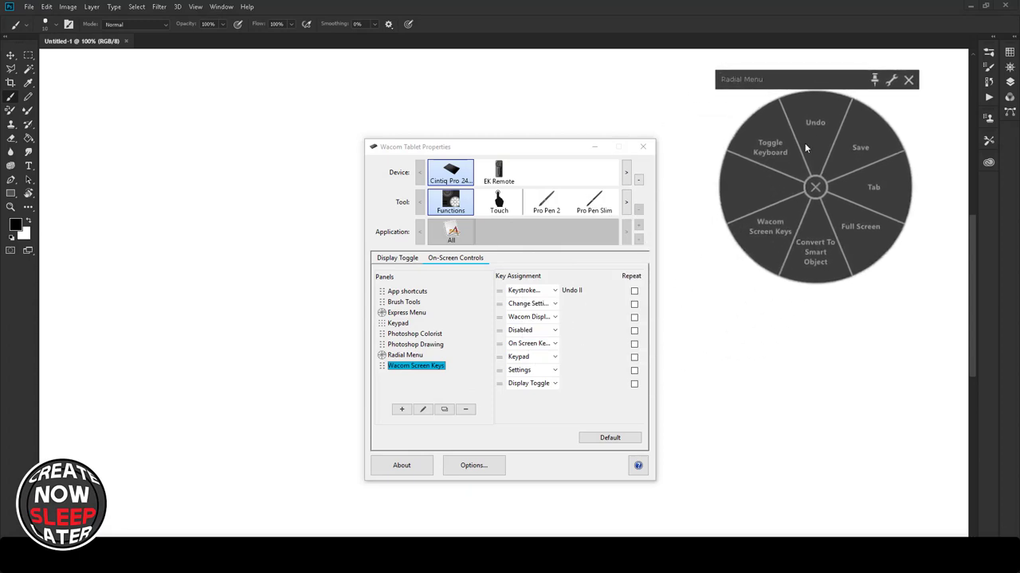
pyautogui.click(768, 237)
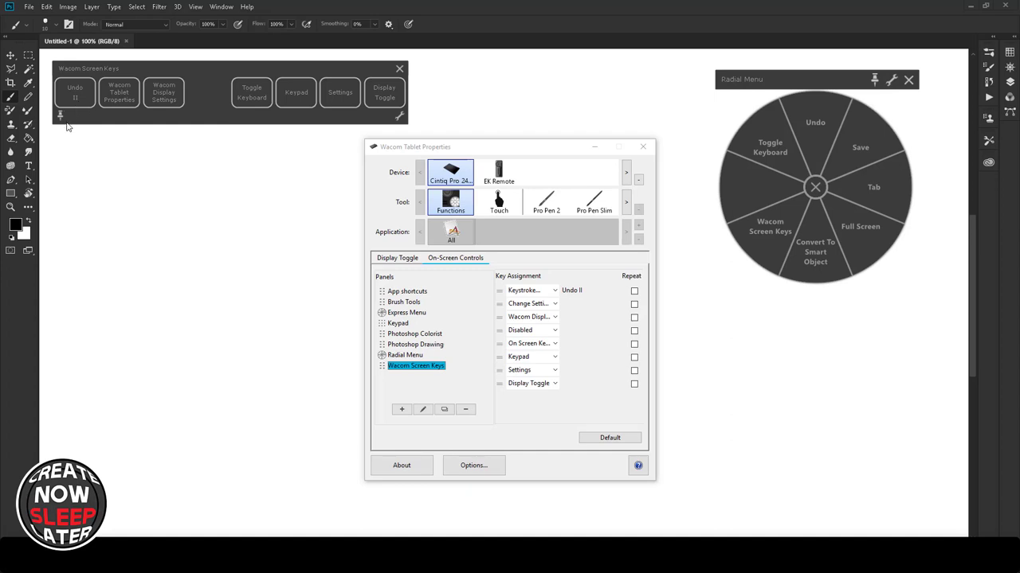
pyautogui.click(555, 331)
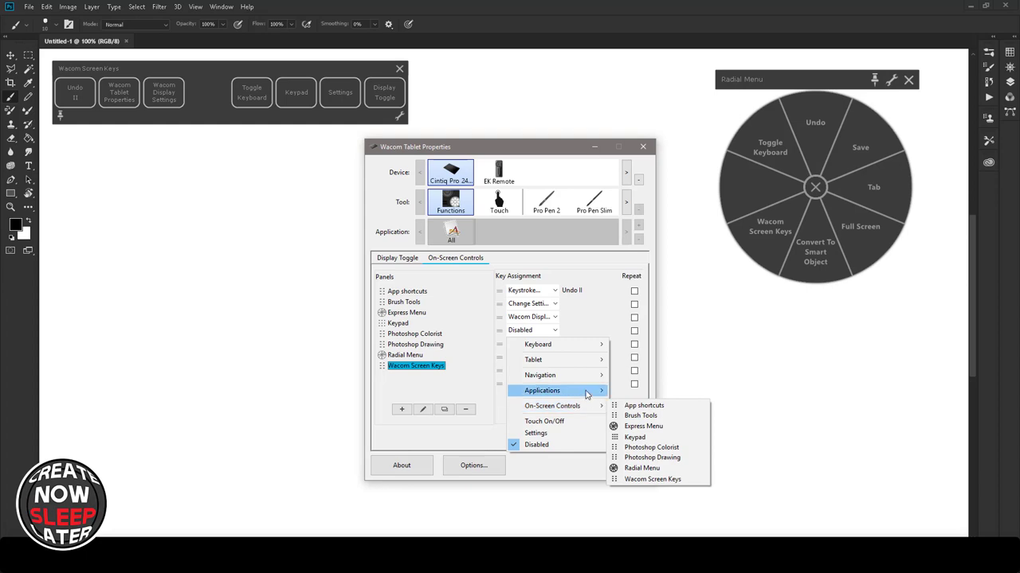
pyautogui.moveTo(552, 379)
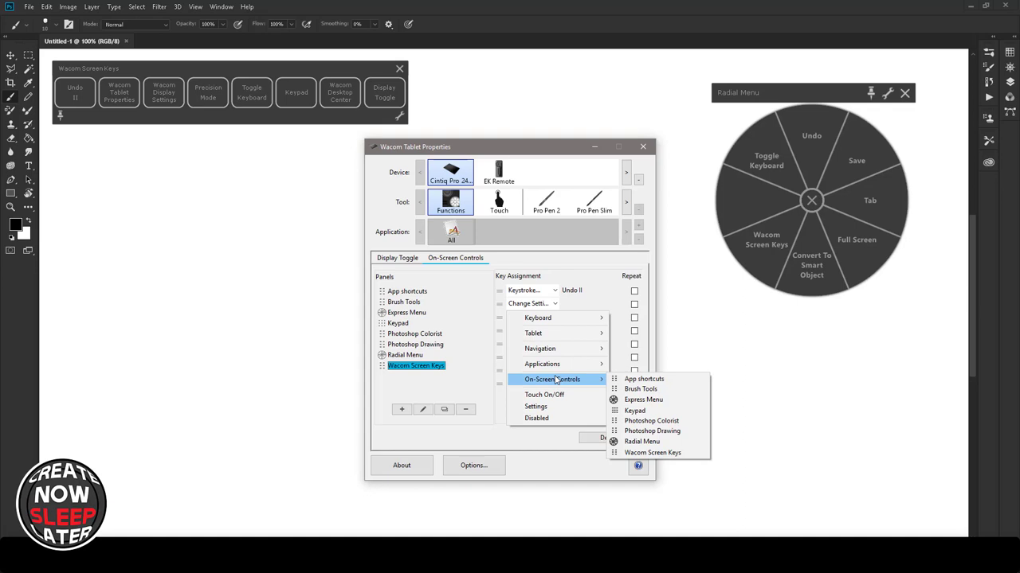
# Step: Reassign the Precision Mode screen key to On-Screen Controls > Express Menu and test it
pyautogui.press('Escape')
pyautogui.press('Escape')
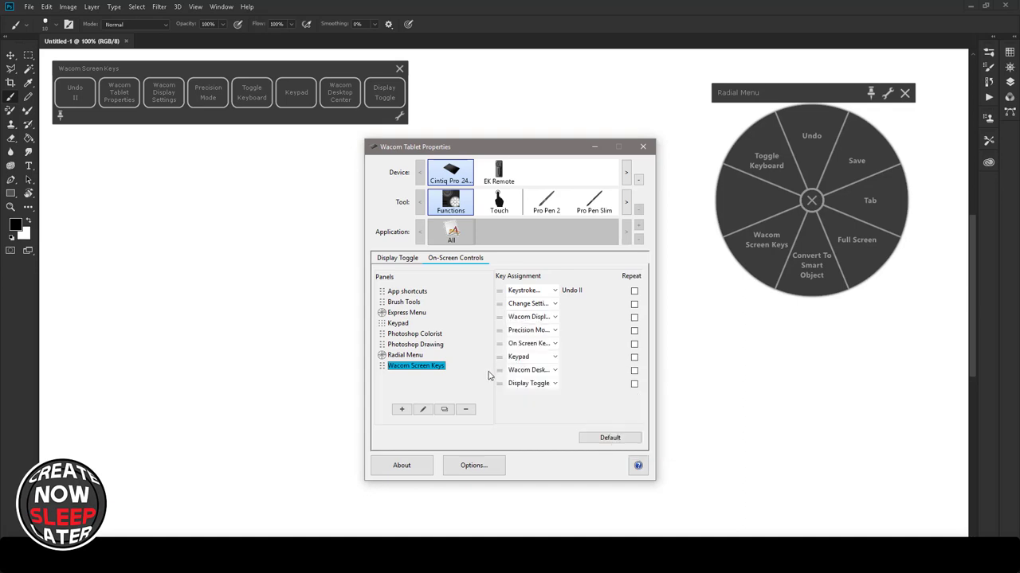
pyautogui.click(555, 332)
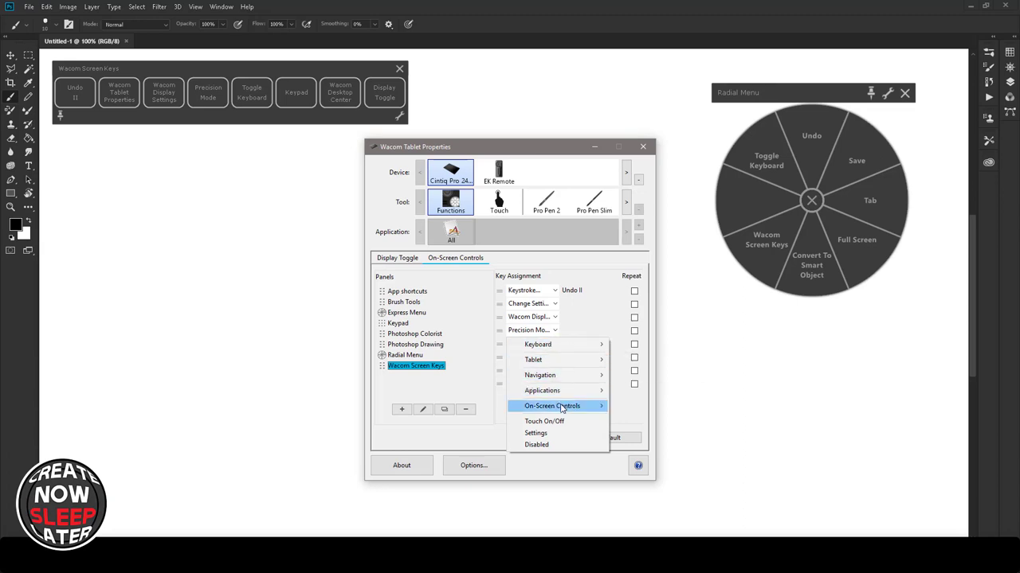
pyautogui.moveTo(552, 406)
pyautogui.click(631, 427)
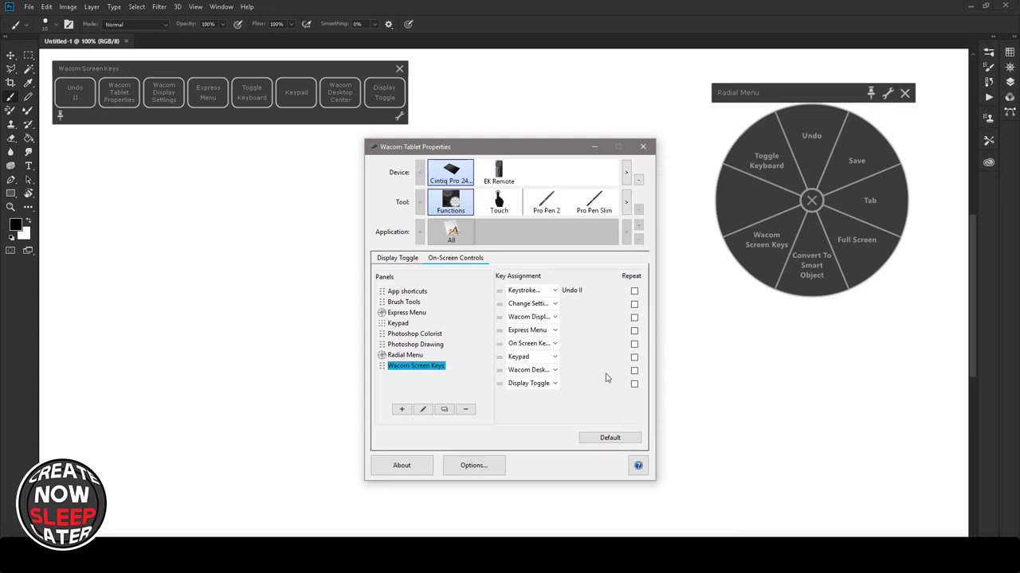
pyautogui.click(211, 103)
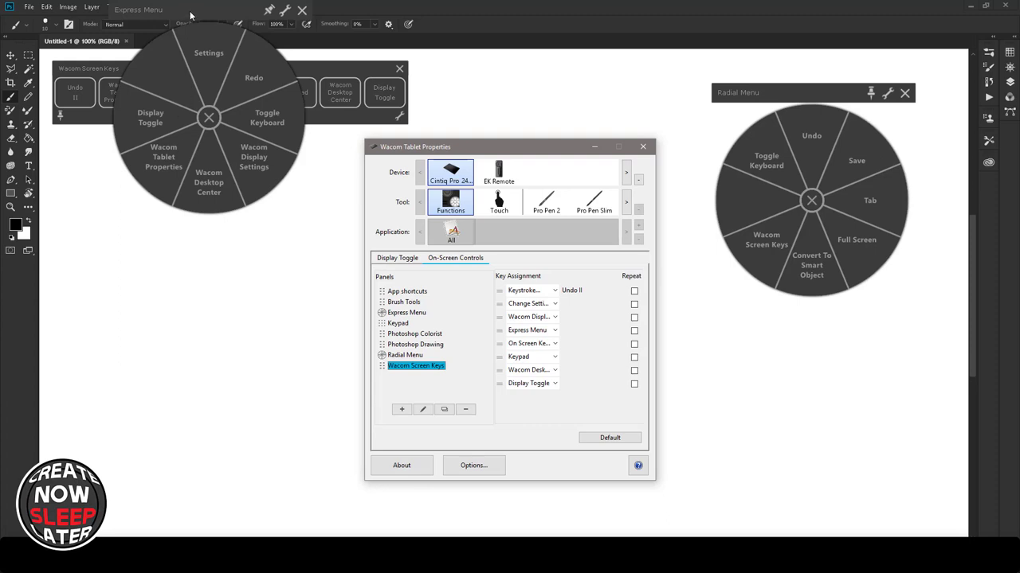
pyautogui.moveTo(191, 12); pyautogui.dragTo(192, 157)
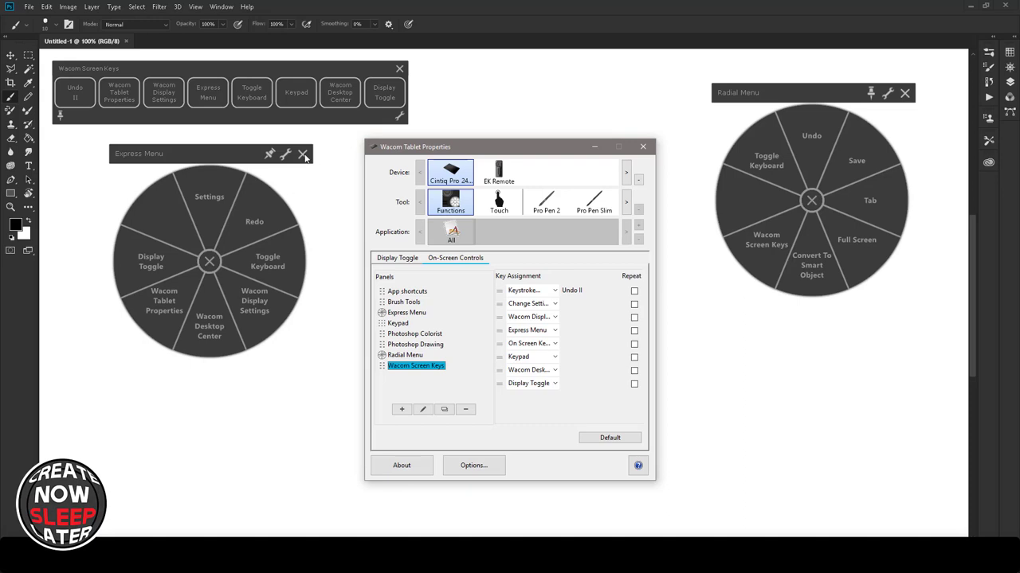
pyautogui.click(303, 154)
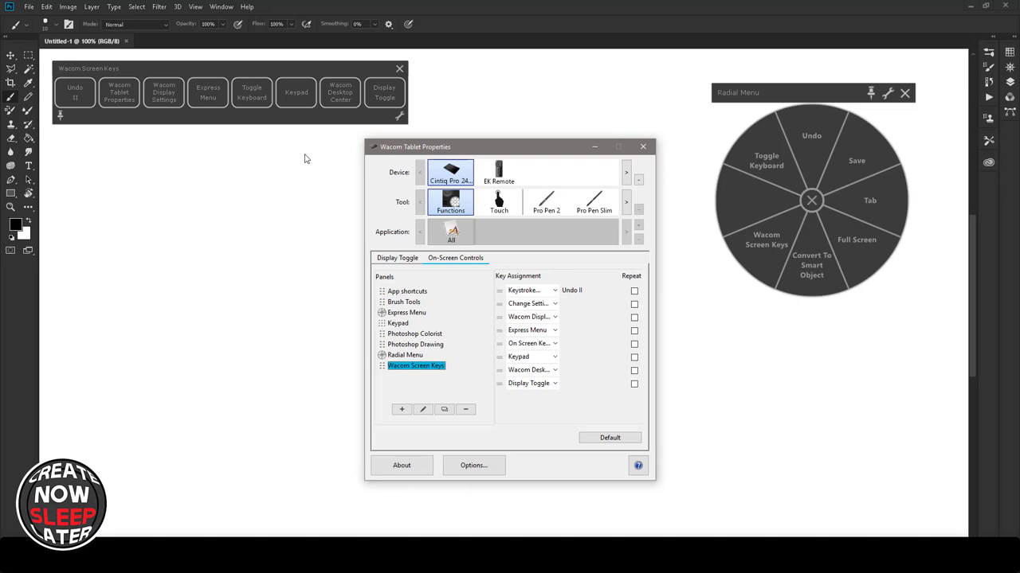
# Step: Set the seventh screen key to Settings, test it, then disable the duplicate Settings key
pyautogui.click(555, 384)
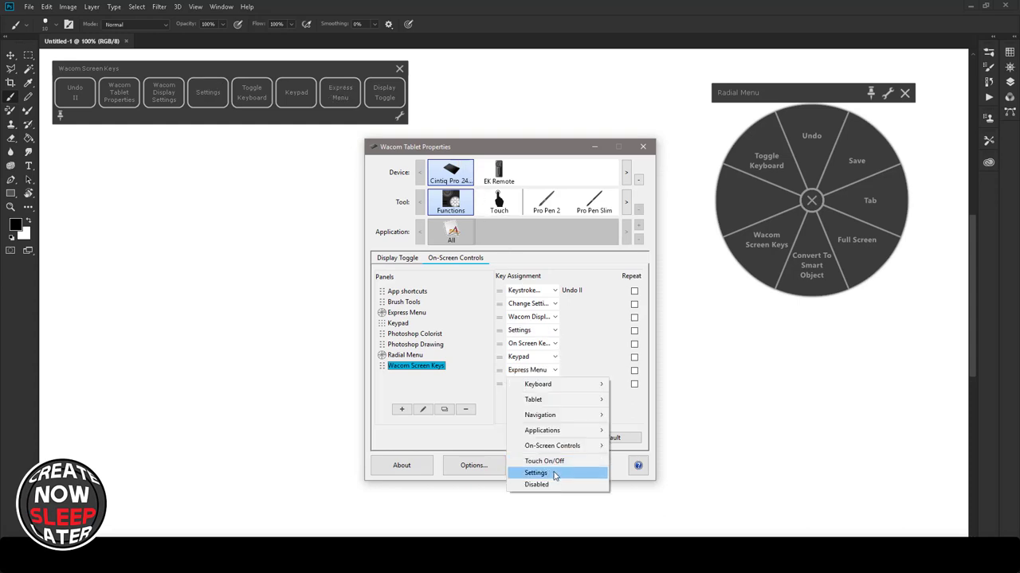
pyautogui.click(555, 476)
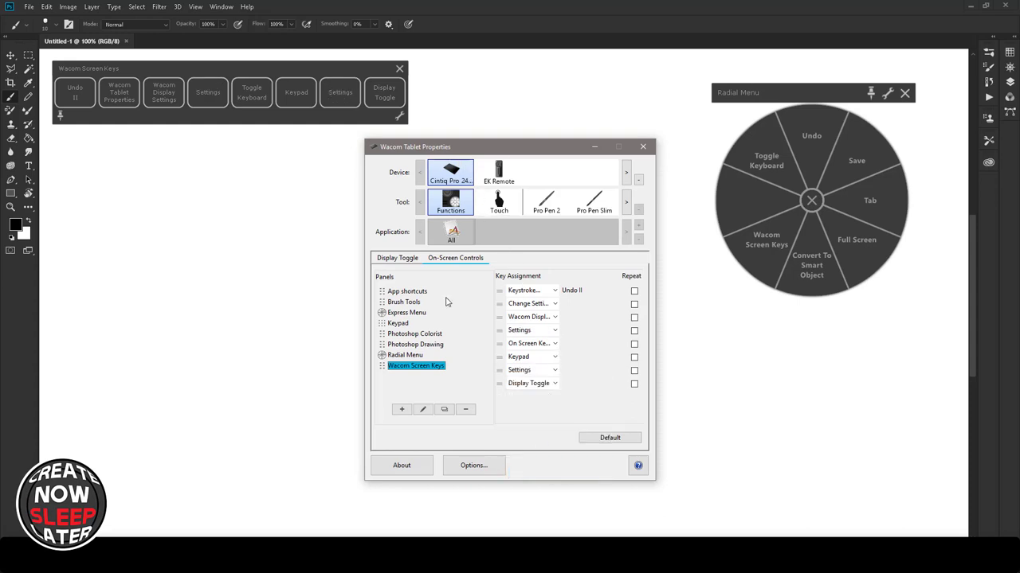
pyautogui.click(342, 94)
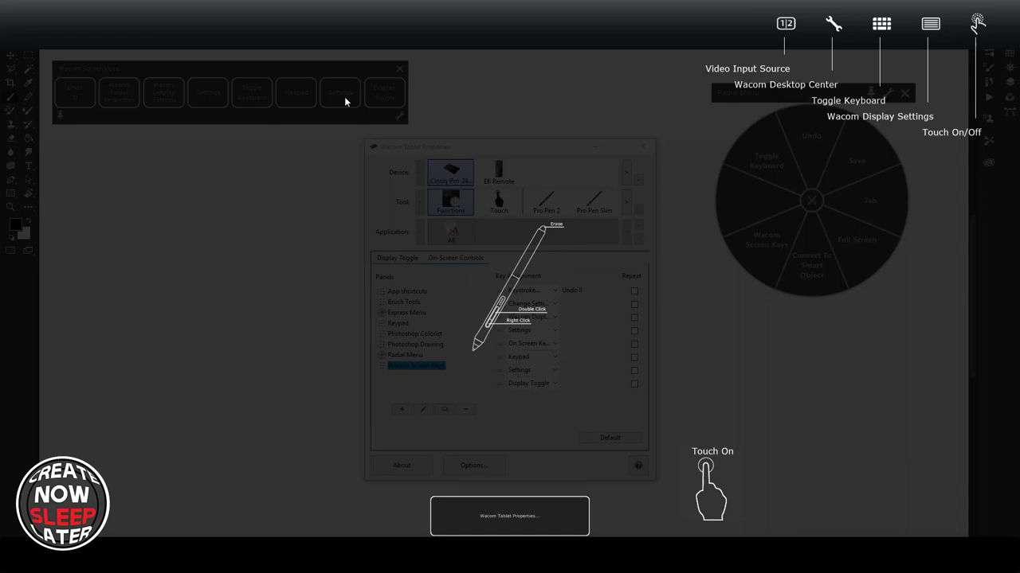
pyautogui.click(344, 96)
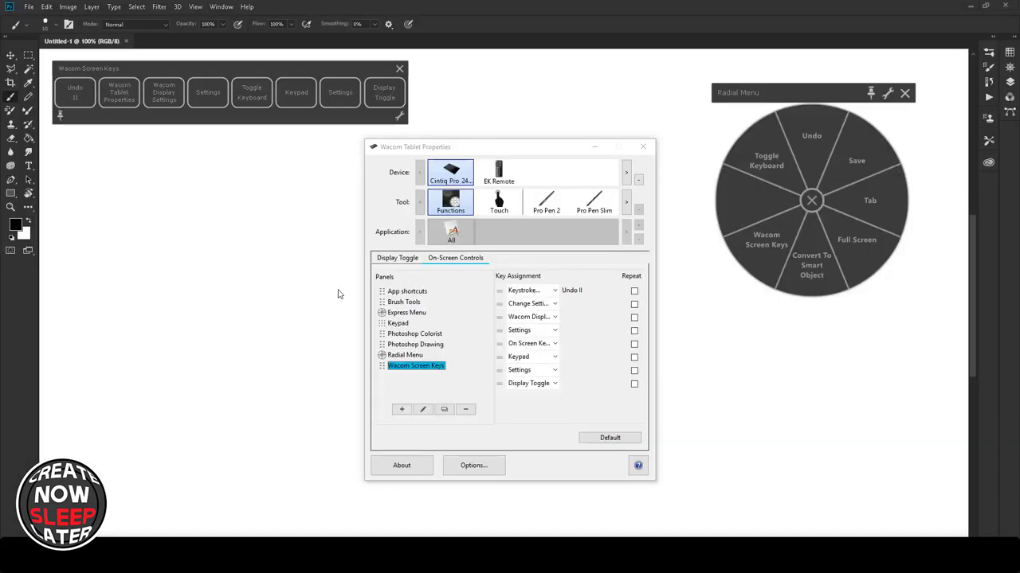
pyautogui.click(555, 372)
pyautogui.click(536, 486)
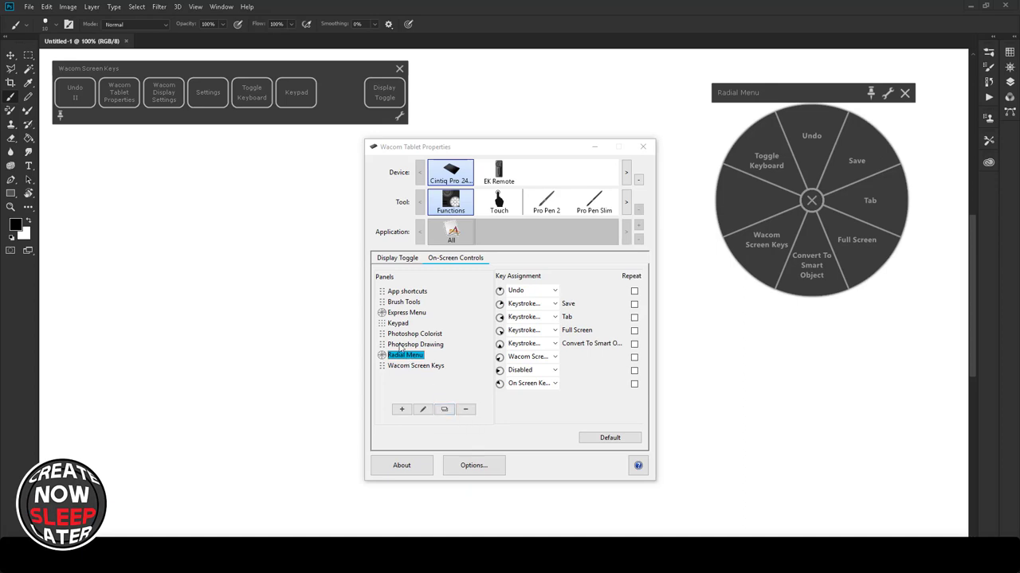
# Step: Duplicate the Radial Menu panel and name the copy 'Radial Menu II'
pyautogui.click(443, 408)
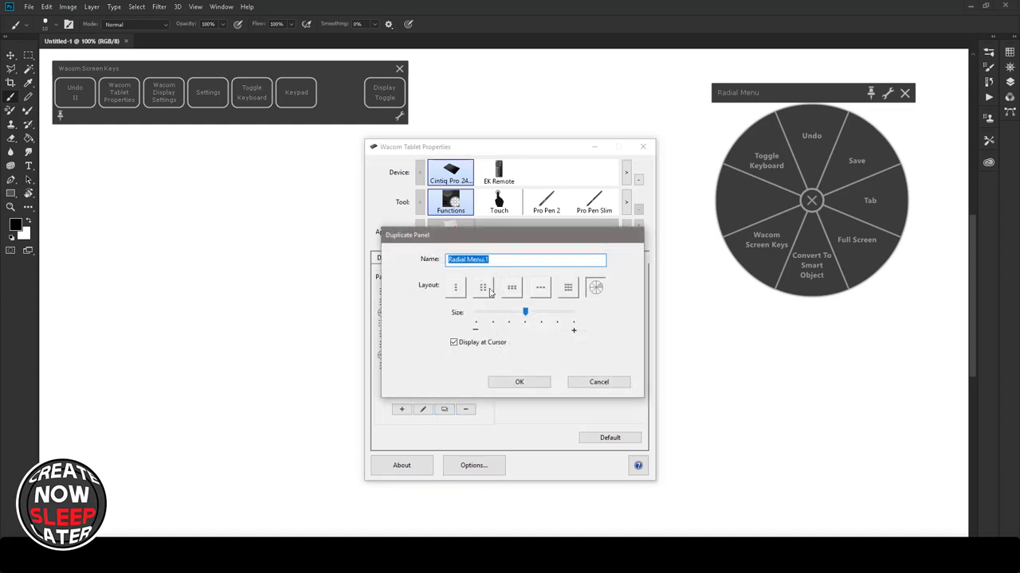
pyautogui.click(499, 259)
pyautogui.press('BackSpace')
pyautogui.press('BackSpace')
pyautogui.write('II')
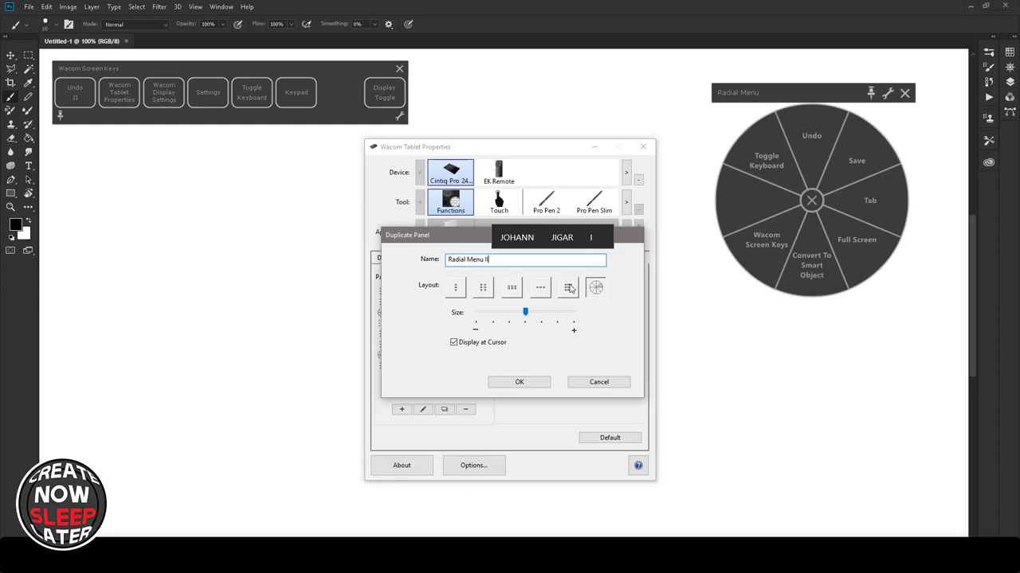
pyautogui.click(520, 382)
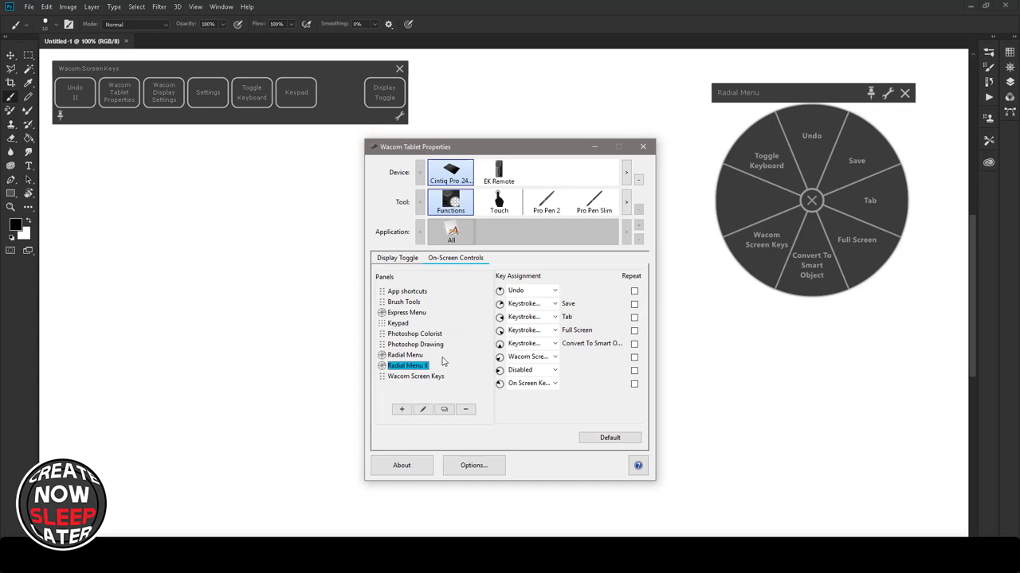
# Step: Assign the Radial Menu's disabled wedge to open Radial Menu II and test it
pyautogui.click(416, 356)
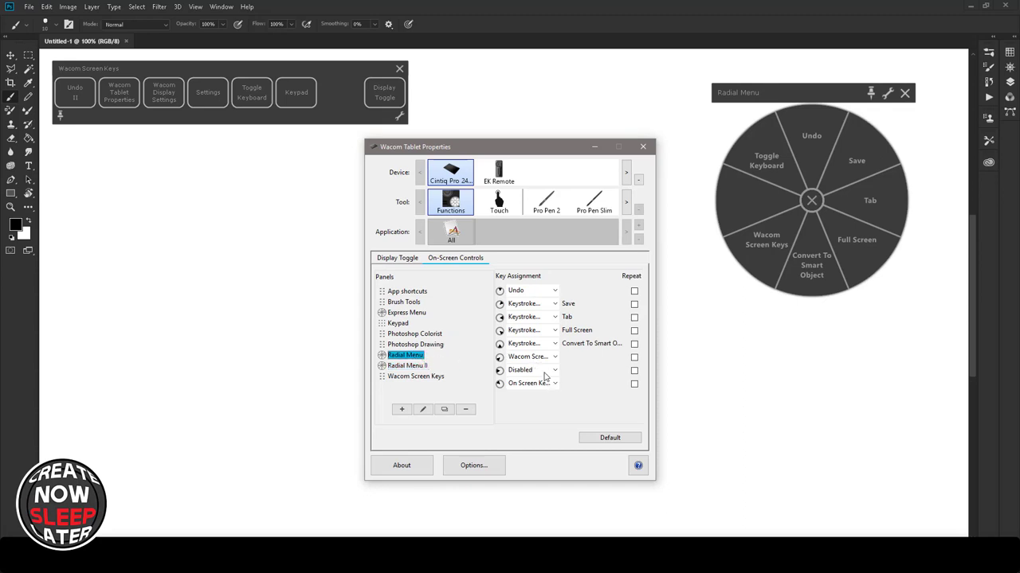
pyautogui.click(556, 371)
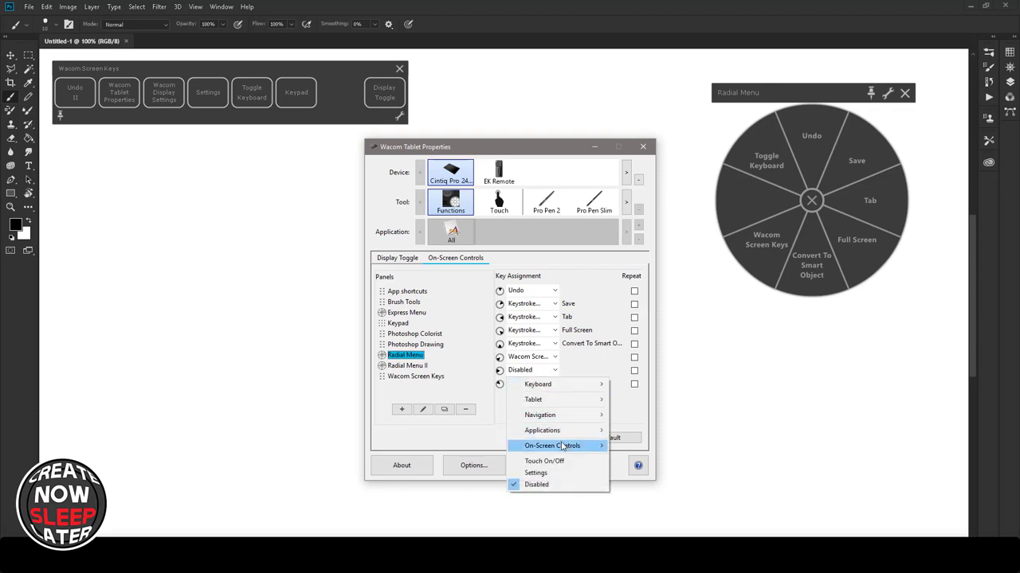
pyautogui.moveTo(552, 446)
pyautogui.click(643, 519)
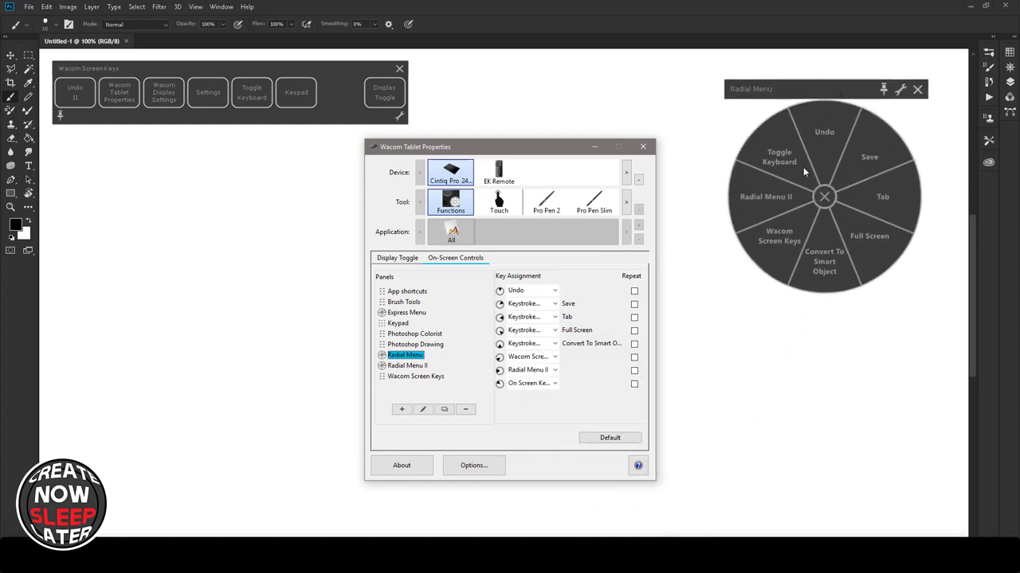
pyautogui.click(763, 199)
pyautogui.moveTo(758, 94); pyautogui.dragTo(198, 204)
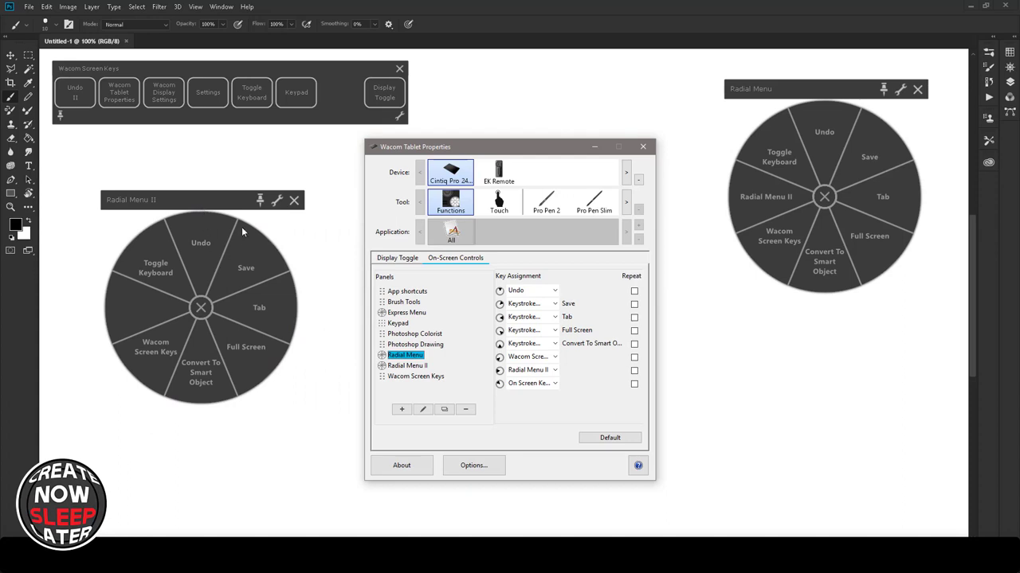
pyautogui.click(293, 202)
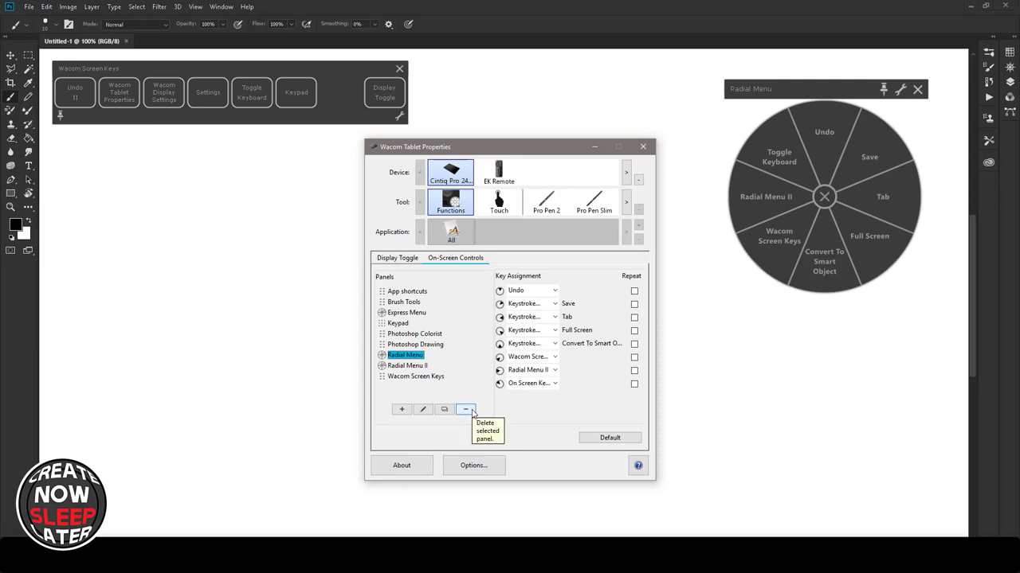
# Step: Delete the Radial Menu II panel and move the Radial Menu back to the top right
pyautogui.click(407, 365)
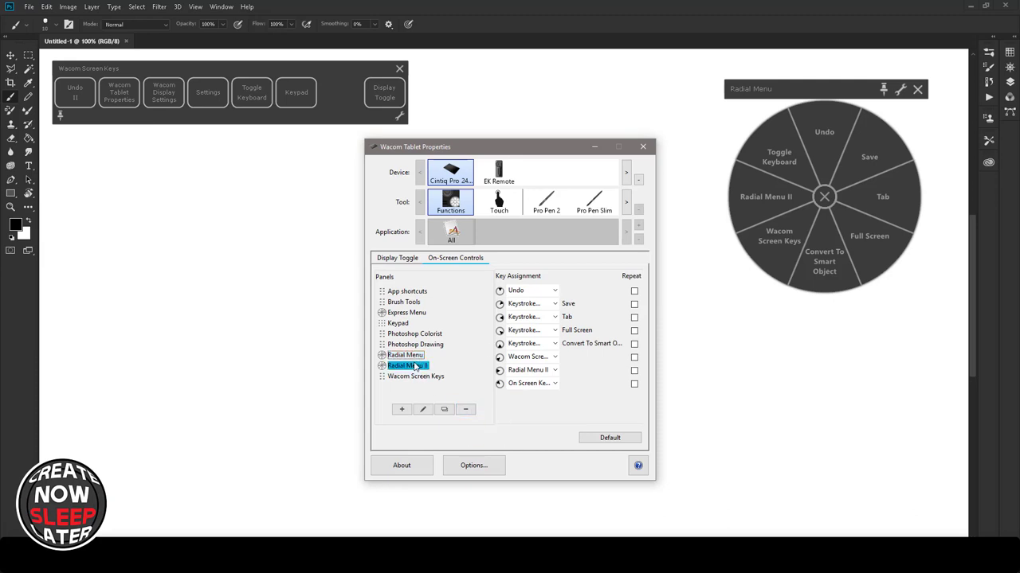
pyautogui.click(464, 410)
pyautogui.click(470, 348)
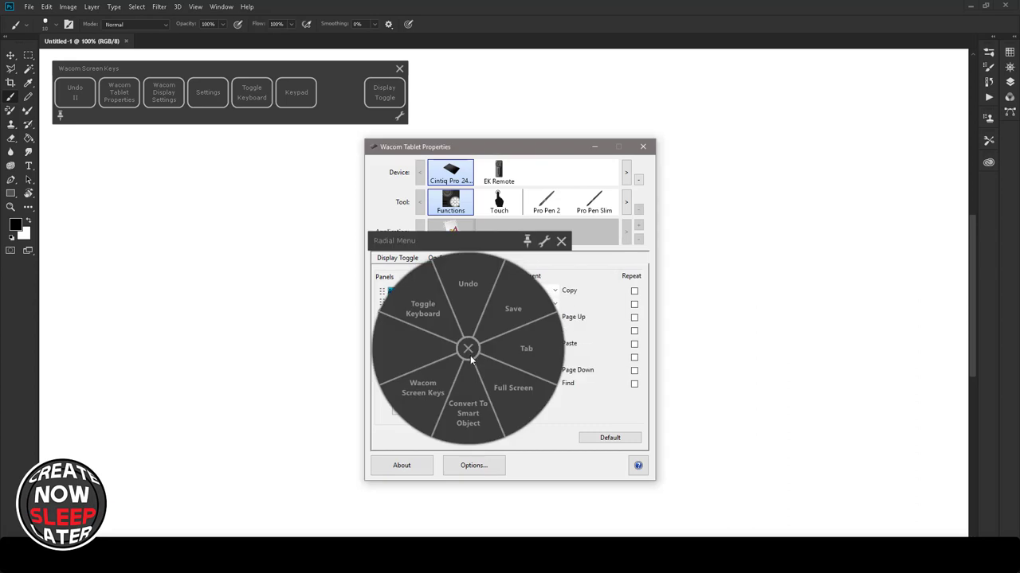
pyautogui.moveTo(489, 245)
pyautogui.mouseDown()
pyautogui.moveTo(799, 125)
pyautogui.moveTo(843, 86)
pyautogui.mouseUp()
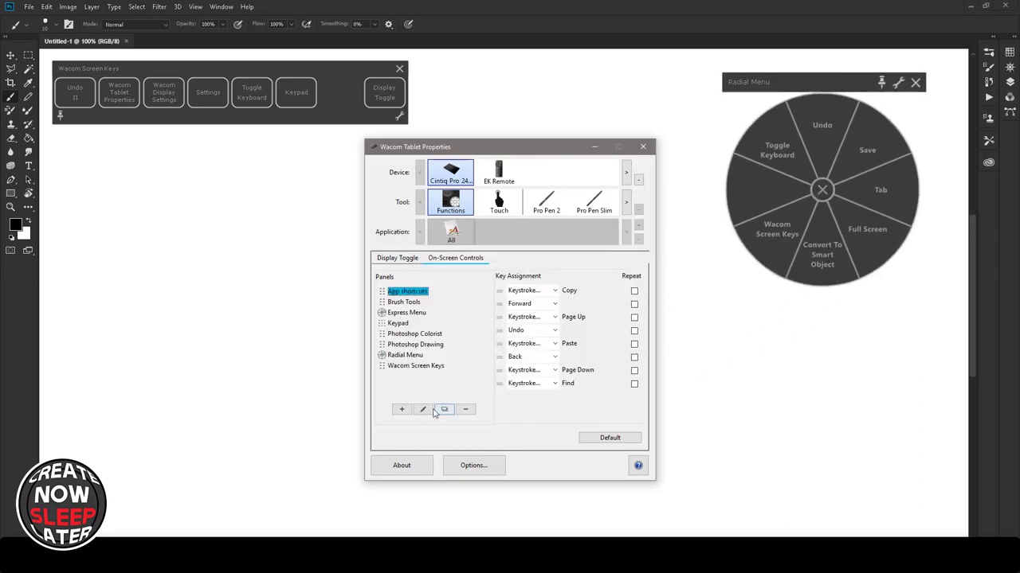
# Step: Start a new custom panel and name it 'CNSL Panel'
pyautogui.click(402, 409)
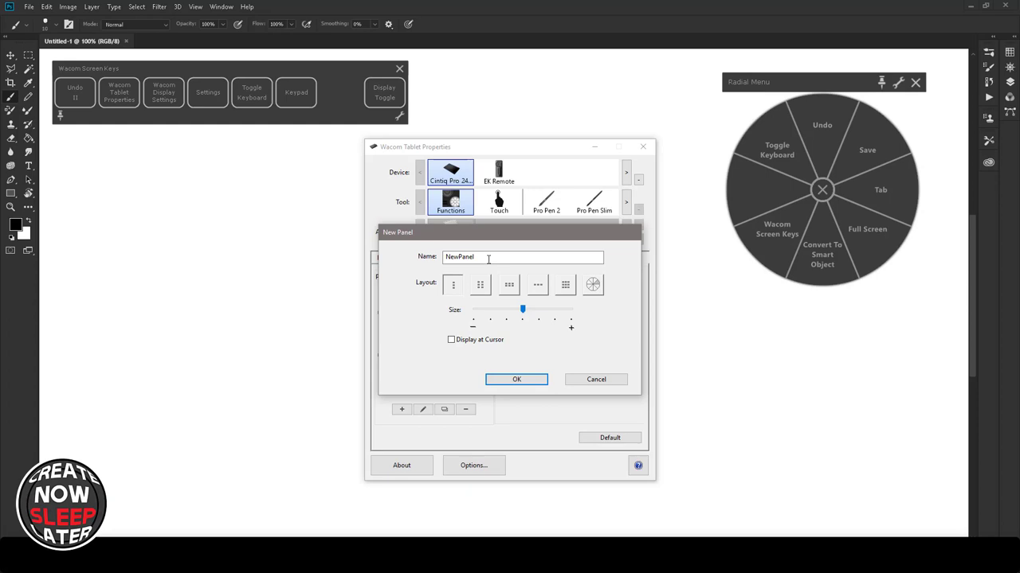
pyautogui.doubleClick(488, 259)
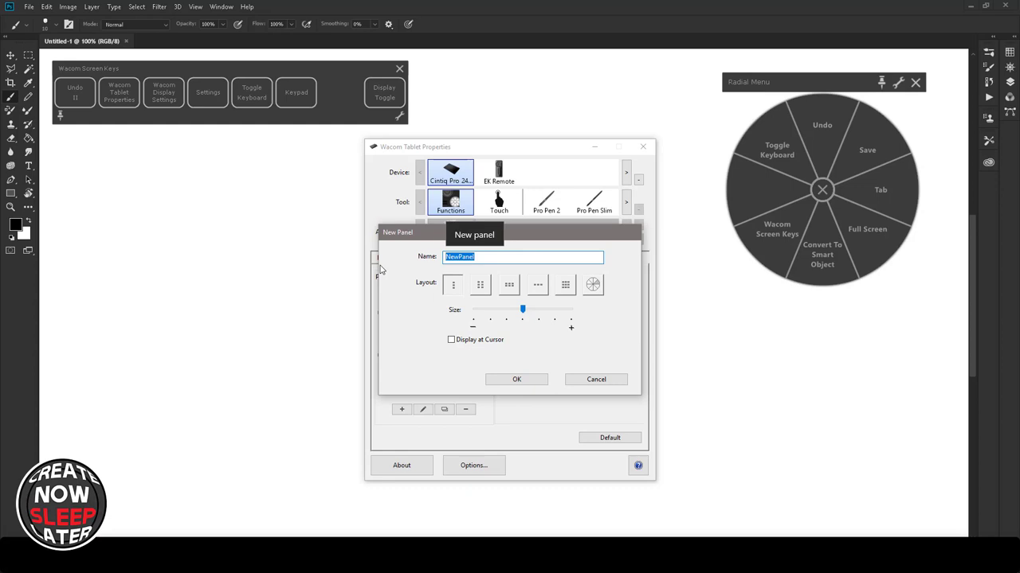
pyautogui.write('CNSL P')
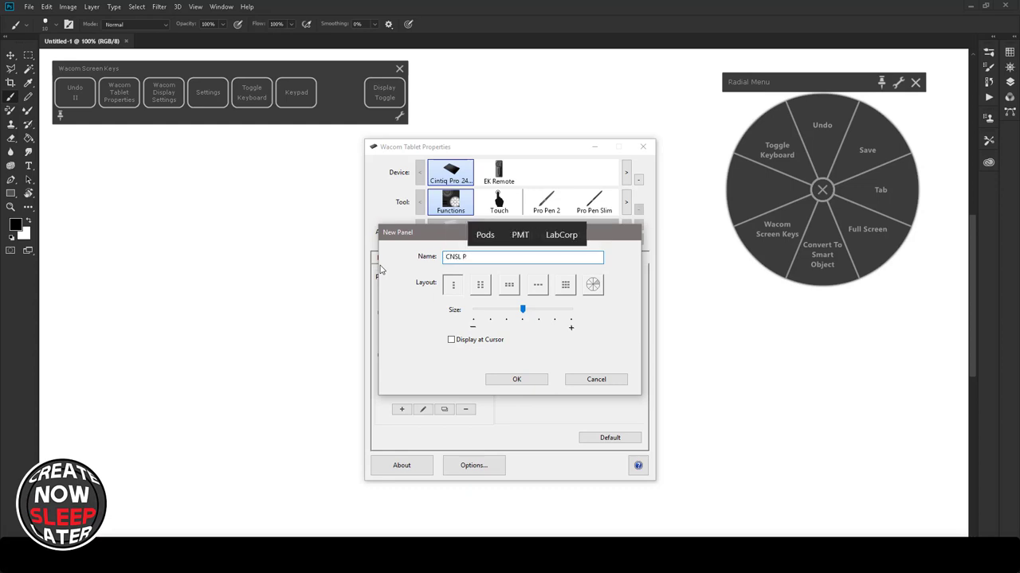
pyautogui.write('anel')
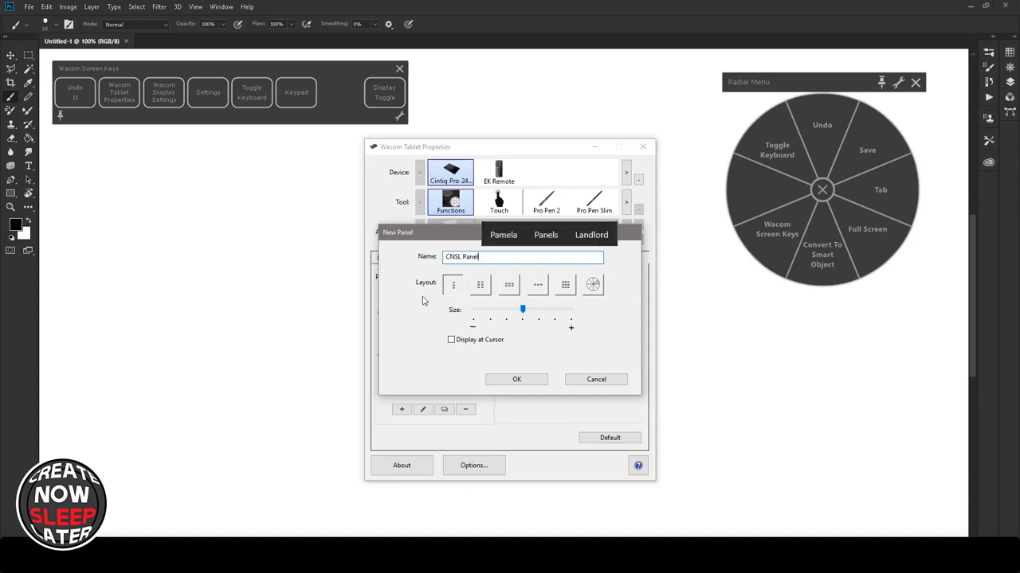
# Step: Finish creating the CNSL Panel and display it on screen
pyautogui.click(515, 379)
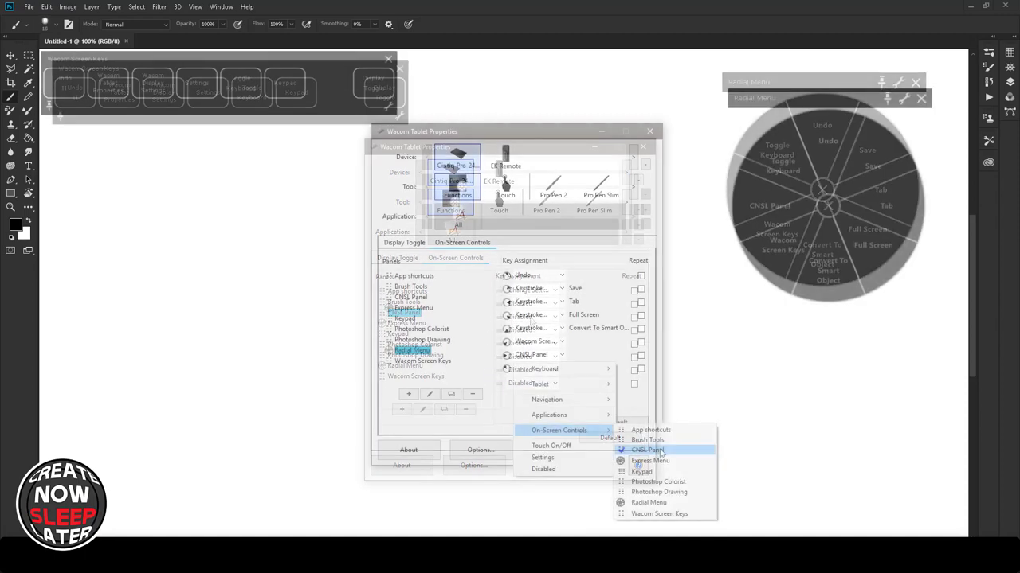
pyautogui.moveTo(698, 340); pyautogui.dragTo(858, 112)
pyautogui.click(742, 225)
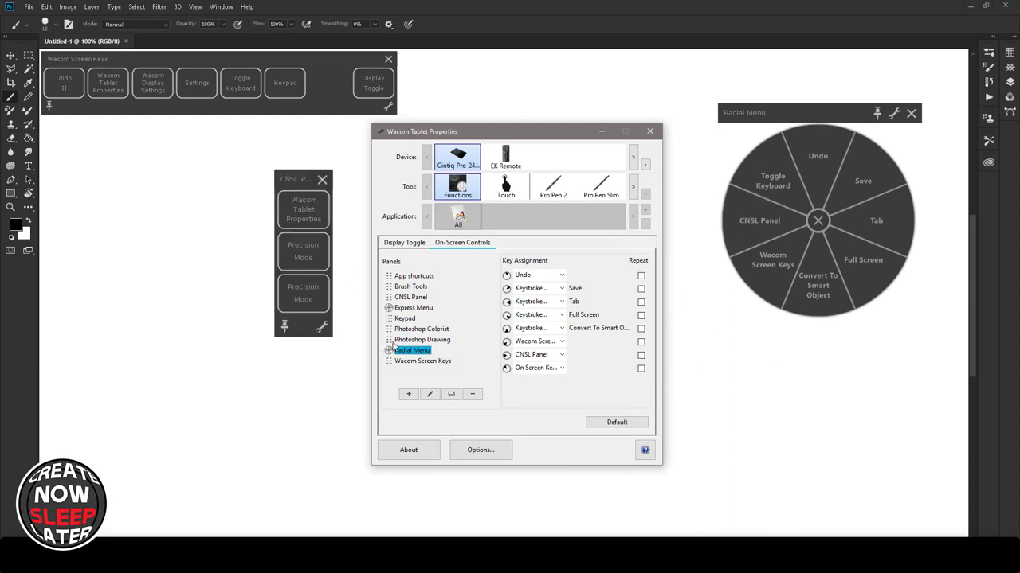
# Step: Set the CNSL Panel's third key to Precision Mode and its fourth to App shortcuts, then test it
pyautogui.click(414, 297)
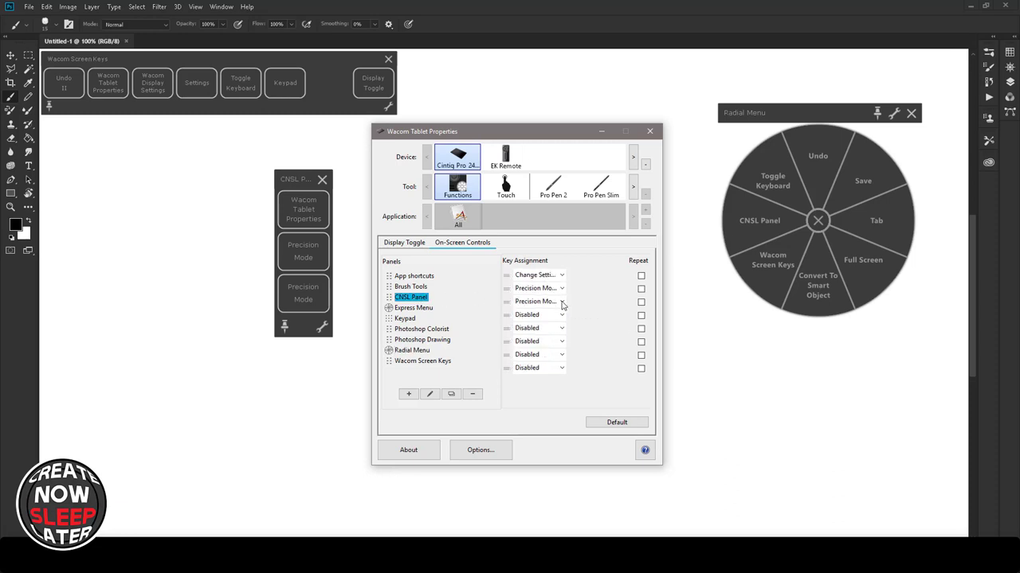
pyautogui.click(562, 303)
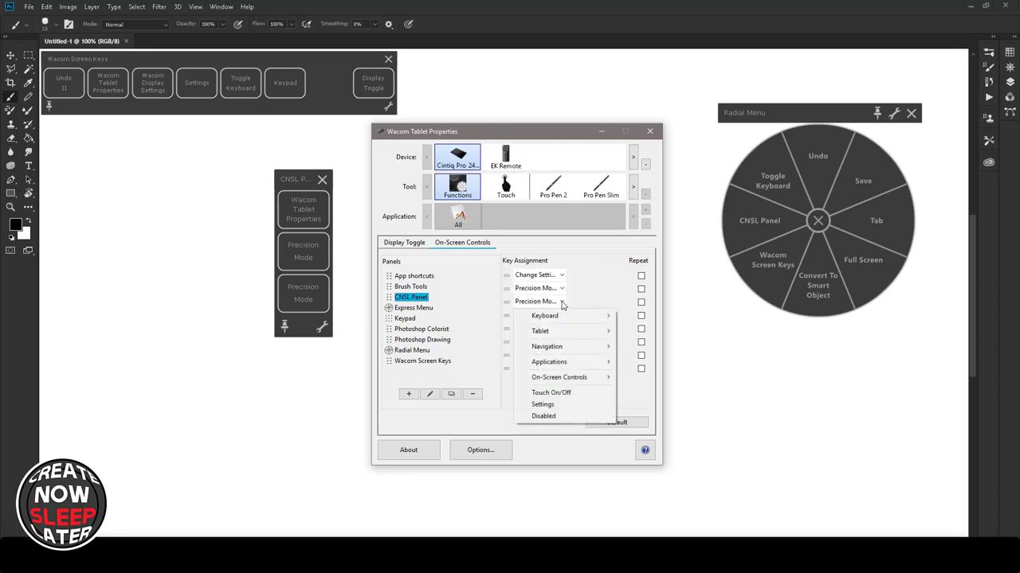
pyautogui.moveTo(562, 331)
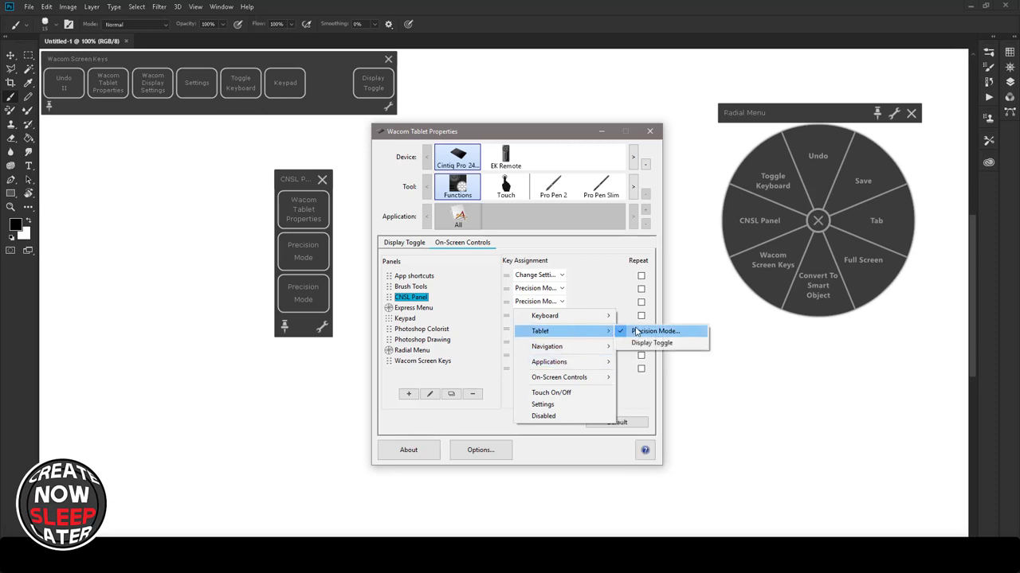
pyautogui.click(635, 332)
pyautogui.click(573, 336)
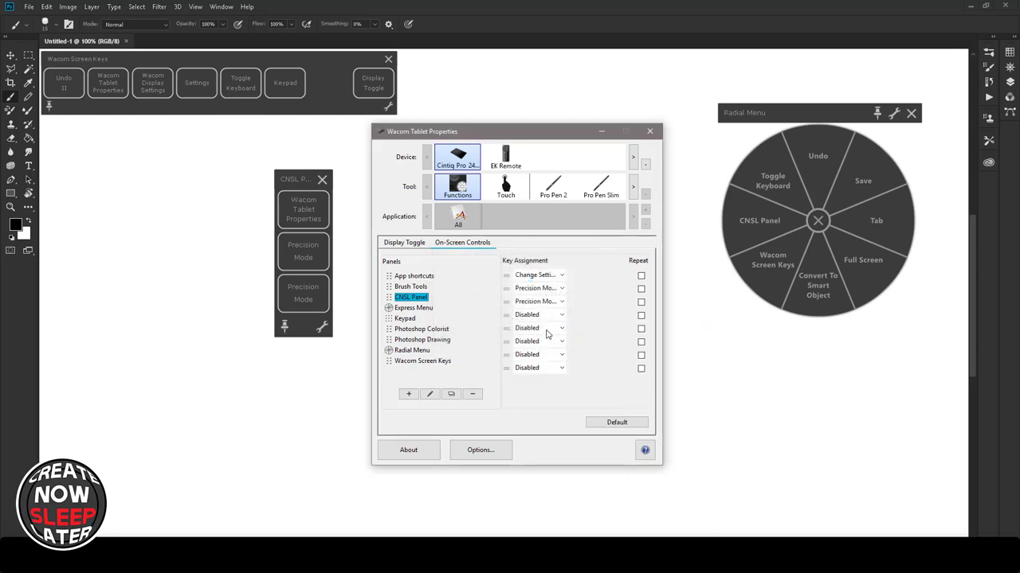
pyautogui.click(561, 316)
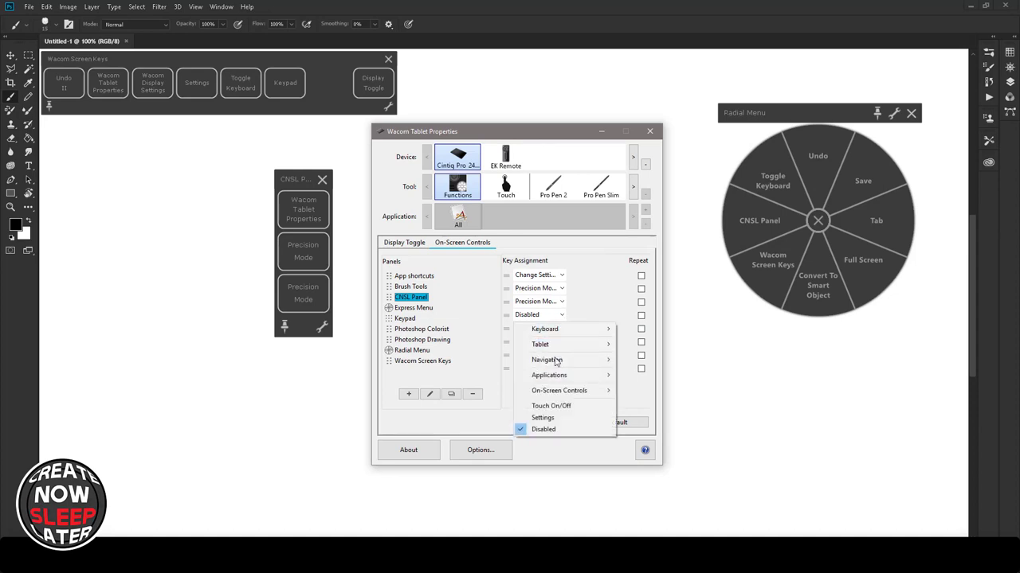
pyautogui.click(641, 390)
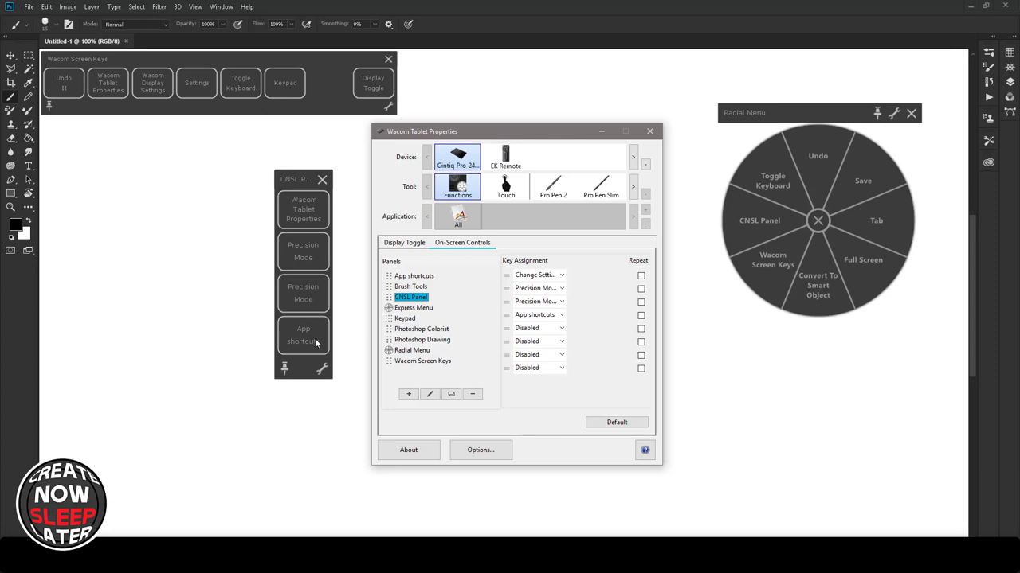
pyautogui.click(315, 343)
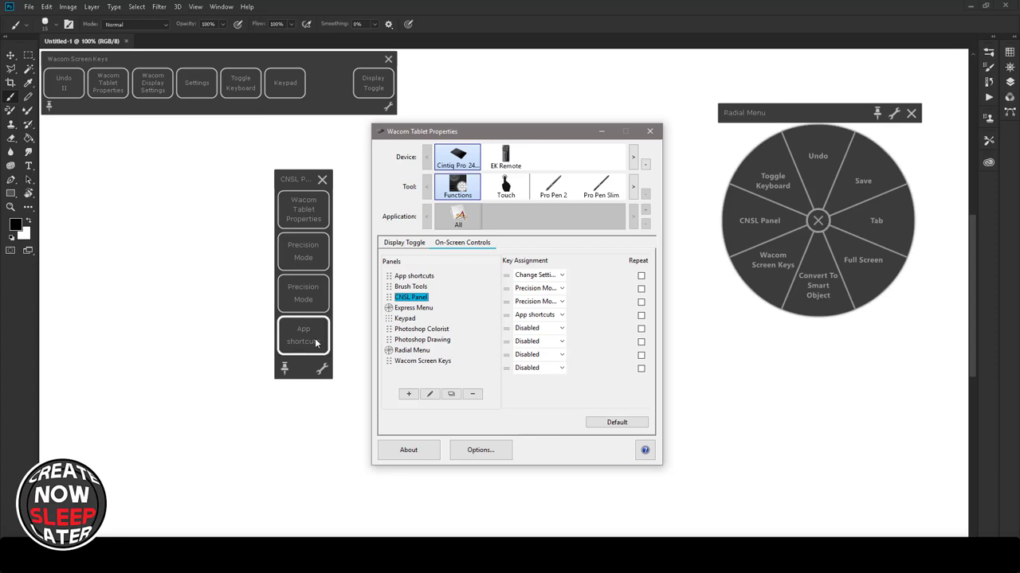
pyautogui.moveTo(202, 249); pyautogui.dragTo(215, 172)
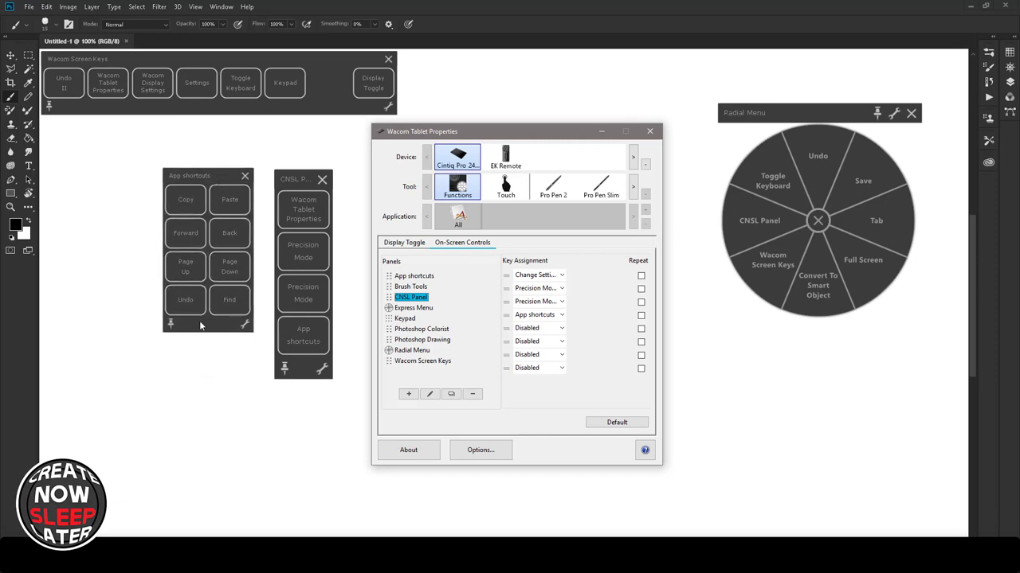
# Step: Pin the radial menu at the upper right and place Wacom Screen Keys at top centre
pyautogui.click(245, 177)
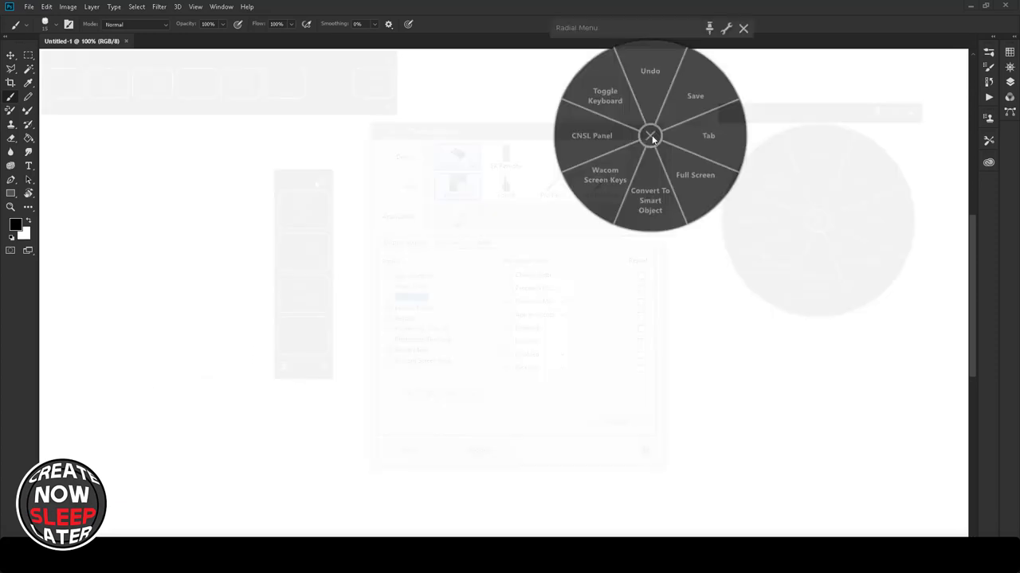
pyautogui.moveTo(676, 28); pyautogui.dragTo(867, 79)
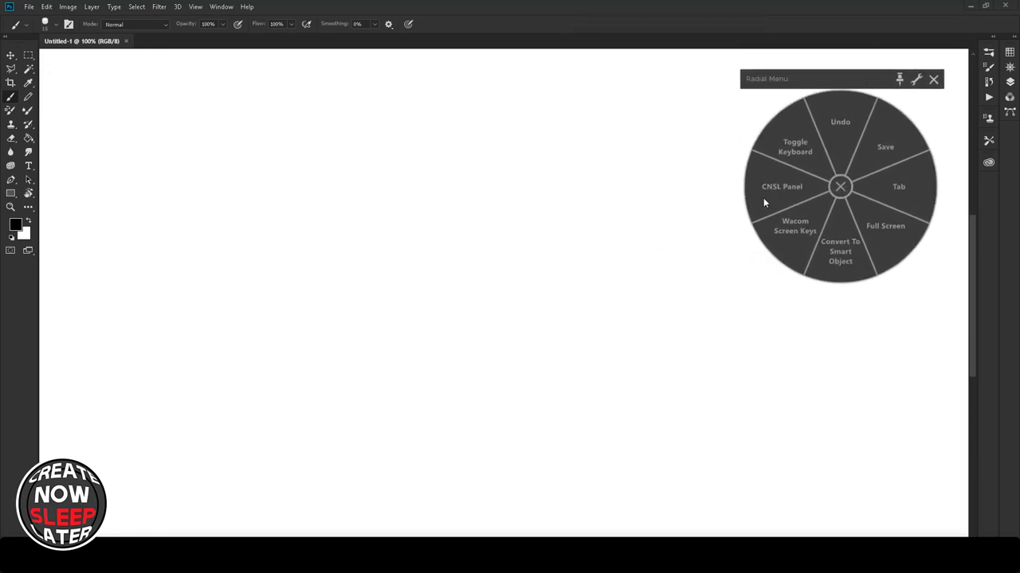
pyautogui.click(901, 81)
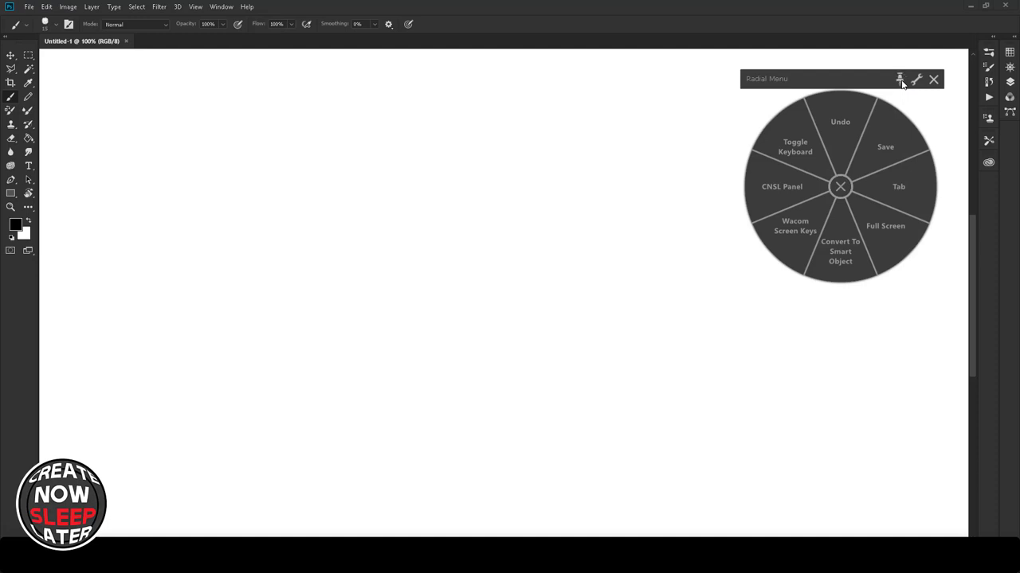
pyautogui.click(779, 235)
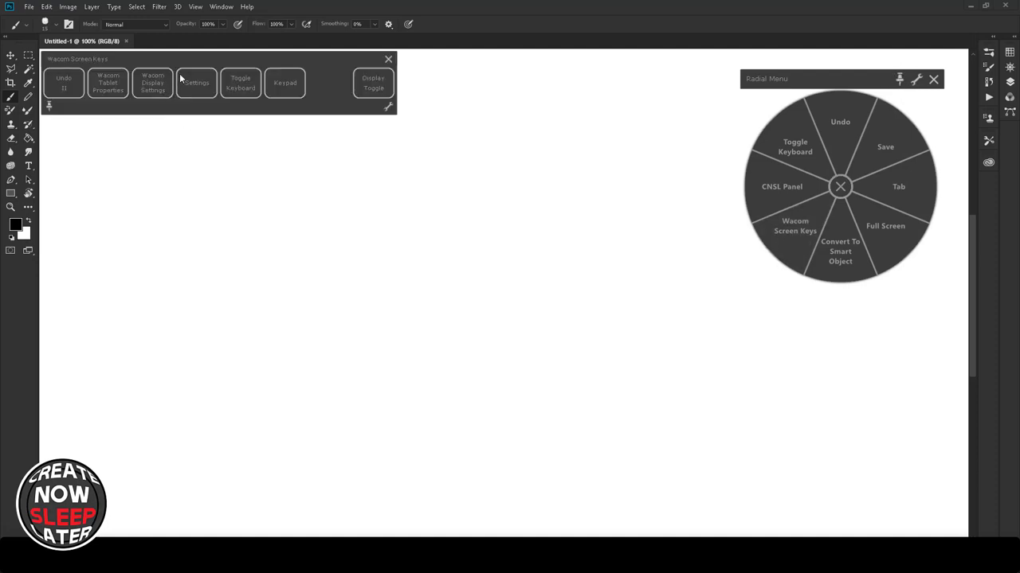
pyautogui.moveTo(185, 69); pyautogui.dragTo(471, 74)
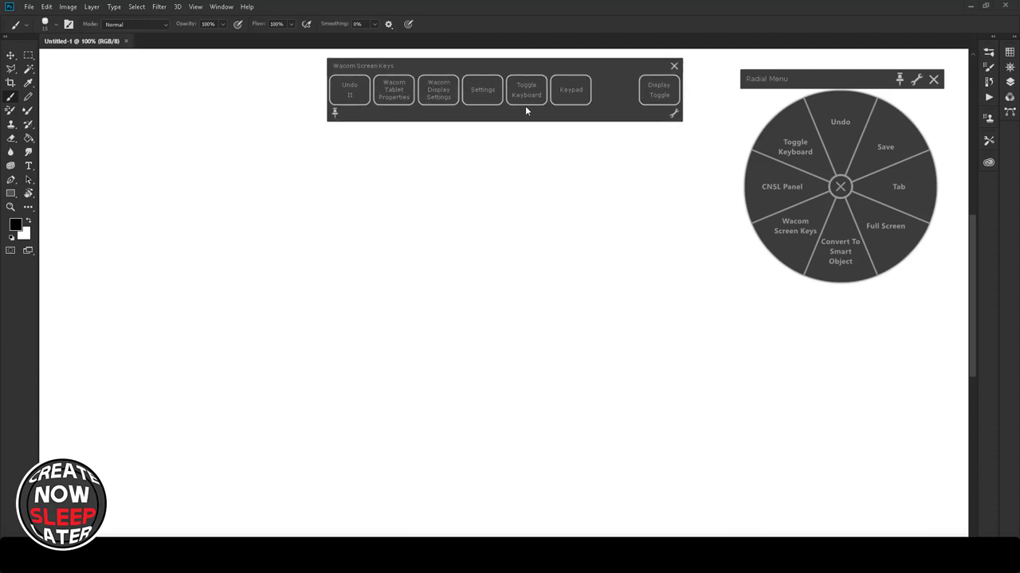
# Step: Open and position the Keypad, Photoshop Colorist and CNSL panels over the canvas
pyautogui.click(567, 99)
pyautogui.moveTo(208, 58); pyautogui.dragTo(501, 139)
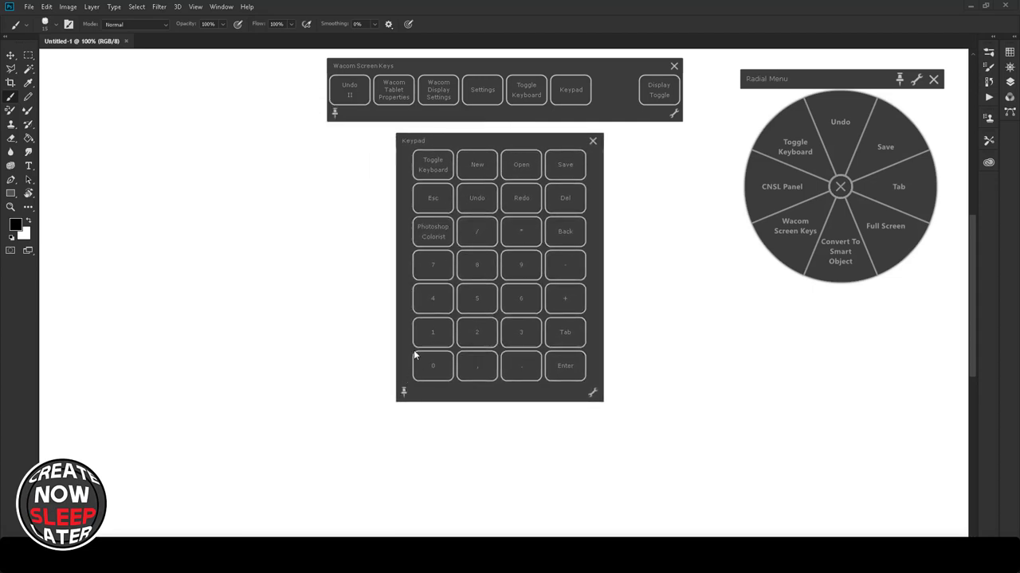
pyautogui.click(430, 239)
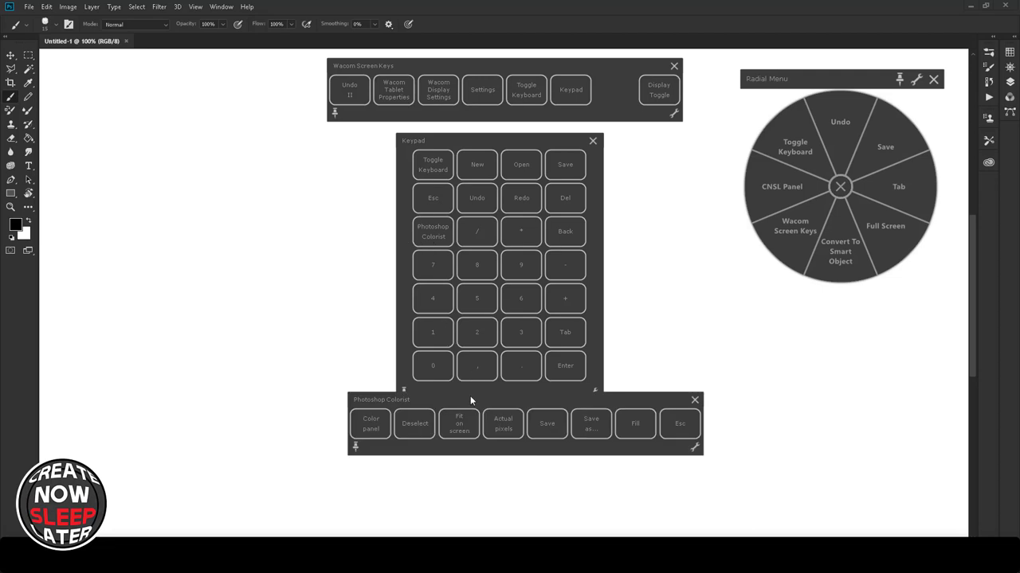
pyautogui.moveTo(473, 398)
pyautogui.mouseDown()
pyautogui.moveTo(472, 449)
pyautogui.moveTo(458, 445)
pyautogui.mouseUp()
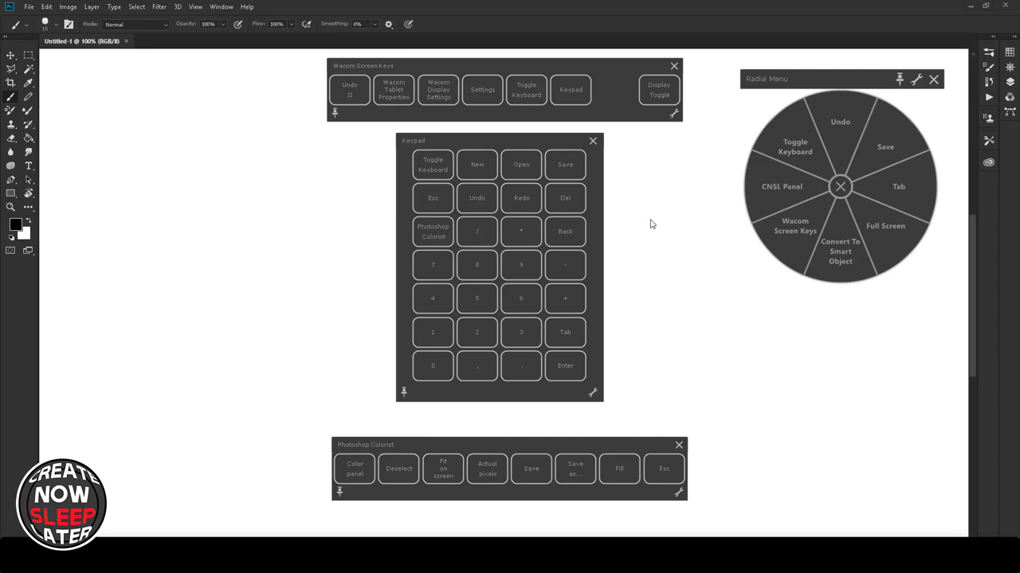
pyautogui.click(763, 183)
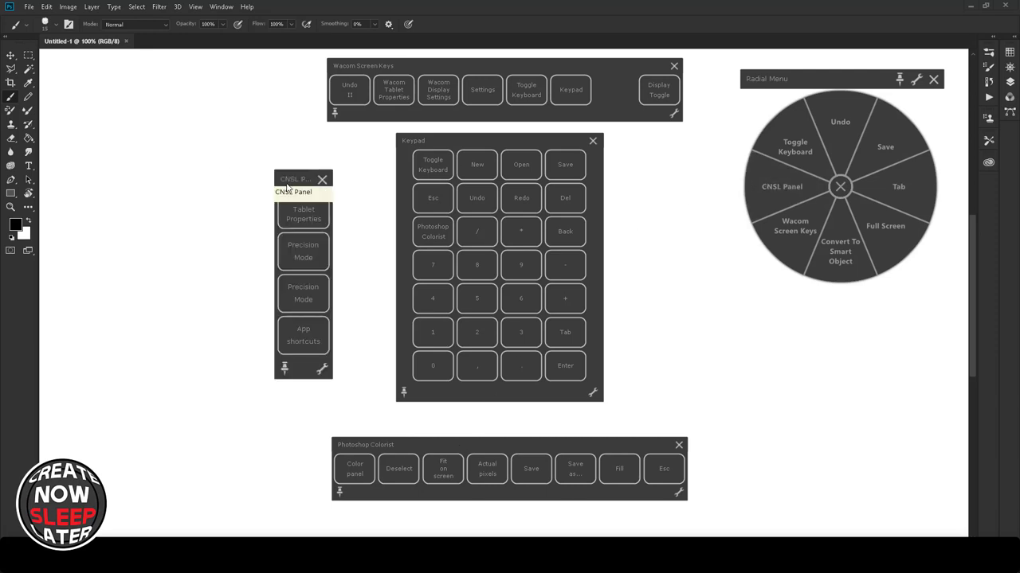
# Step: Open the App shortcuts panel and reposition it and the CNSL Panel around the canvas
pyautogui.click(297, 335)
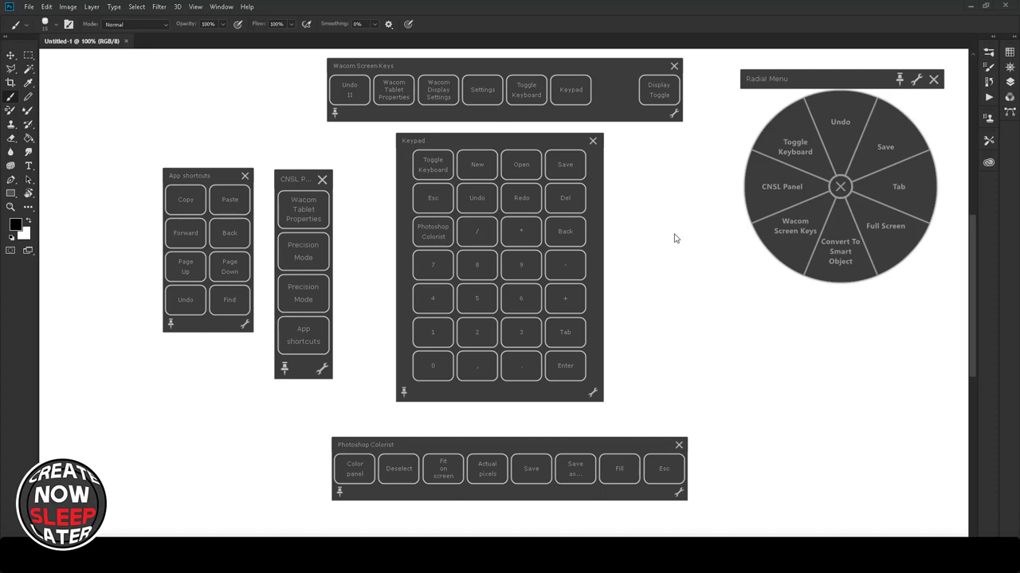
pyautogui.moveTo(292, 179)
pyautogui.mouseDown()
pyautogui.moveTo(607, 278)
pyautogui.moveTo(922, 313)
pyautogui.mouseUp()
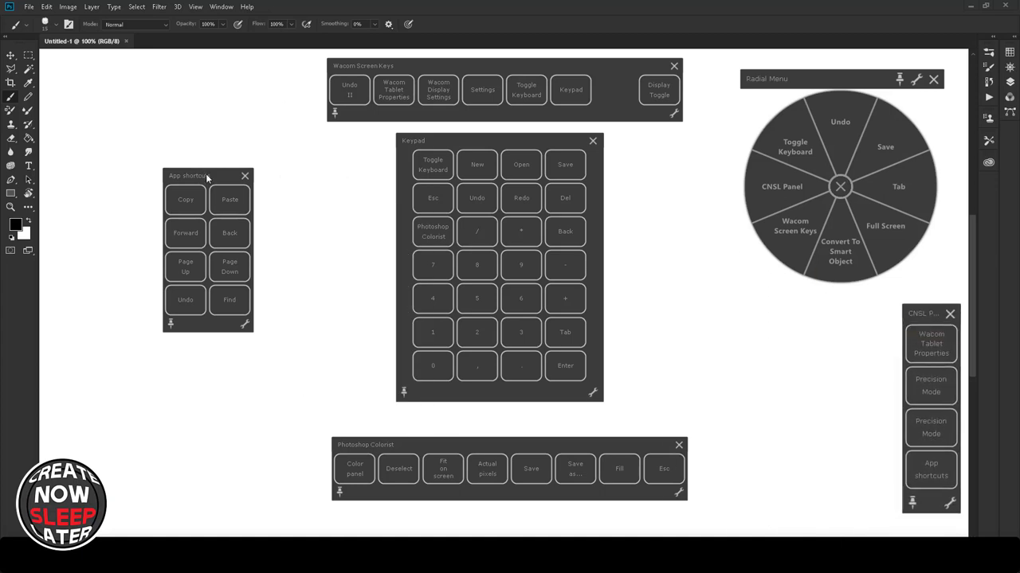
pyautogui.moveTo(205, 174)
pyautogui.mouseDown()
pyautogui.moveTo(86, 55)
pyautogui.moveTo(43, 271)
pyautogui.mouseUp()
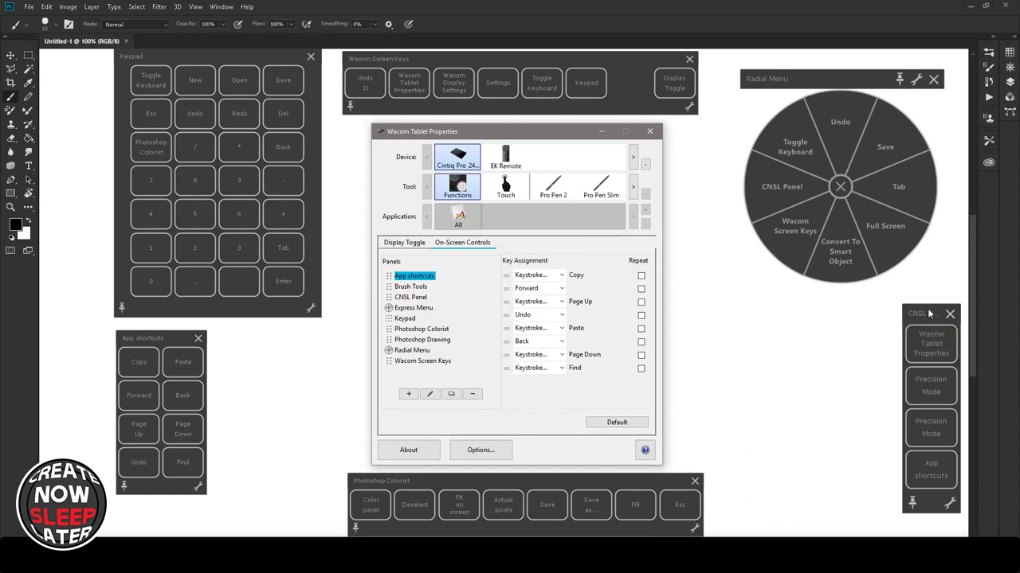
# Step: Switch the CNSL Panel to a single horizontal row and place it under the radial menu
pyautogui.moveTo(916, 313); pyautogui.dragTo(705, 252)
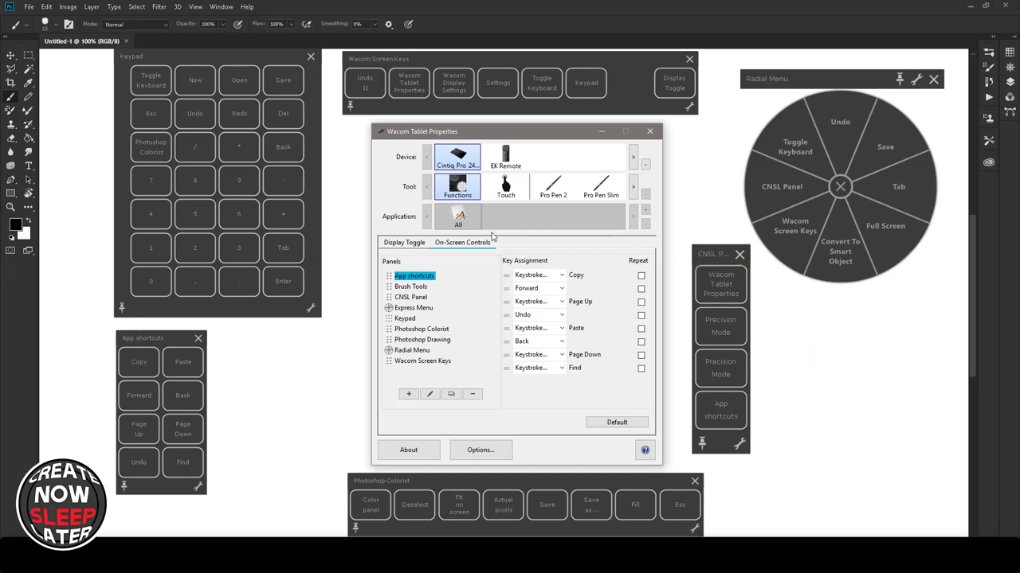
pyautogui.click(414, 297)
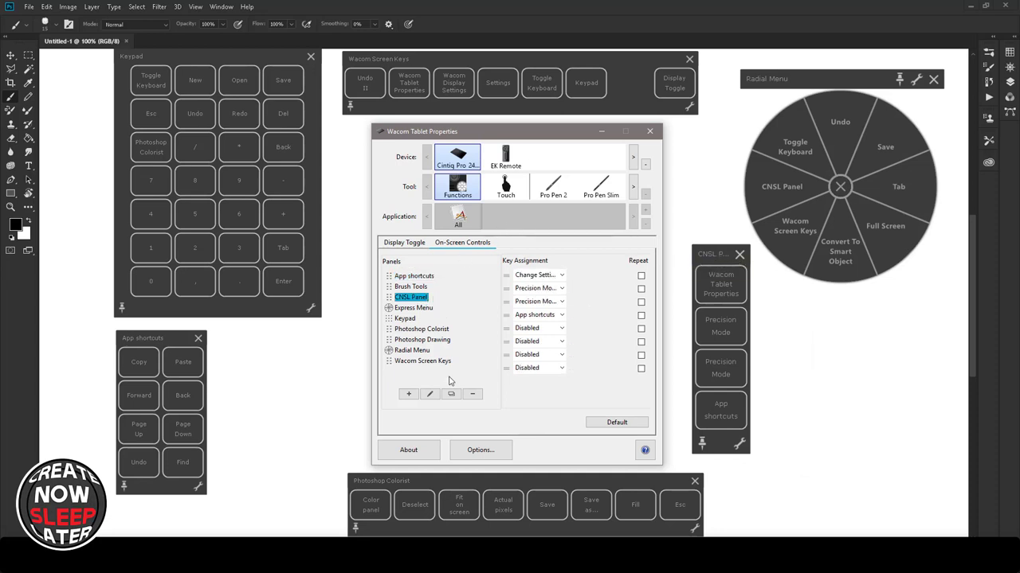
pyautogui.click(429, 394)
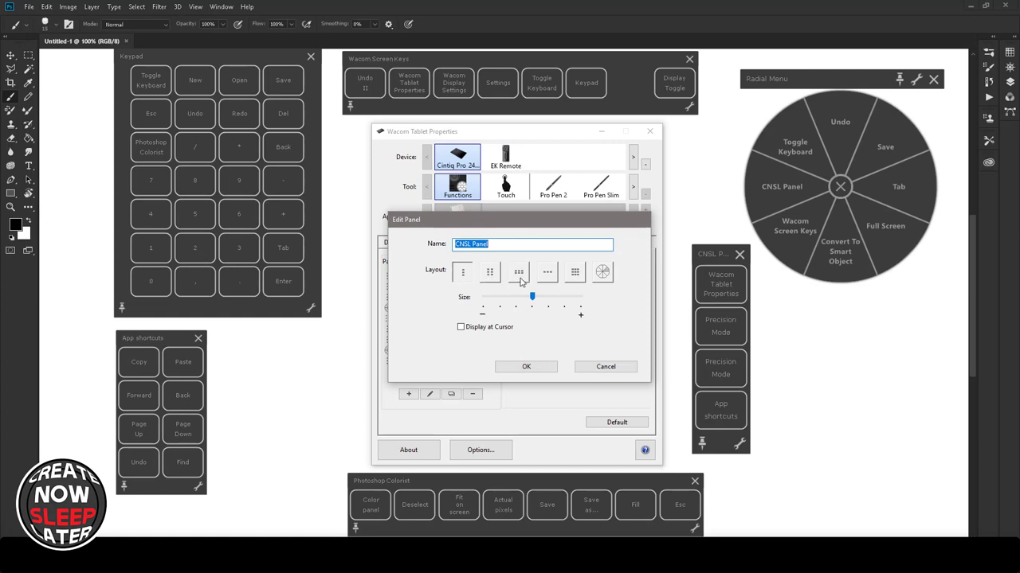
pyautogui.click(521, 281)
pyautogui.click(544, 363)
pyautogui.moveTo(725, 252); pyautogui.dragTo(719, 304)
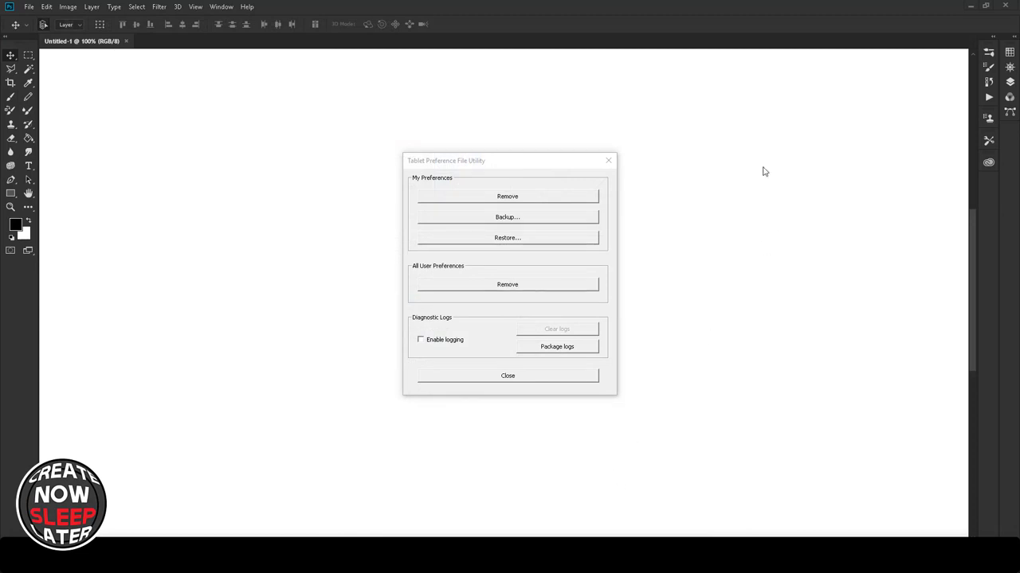
# Step: Start a My Preferences backup in the Preference File Utility, then close the save prompt
pyautogui.click(501, 164)
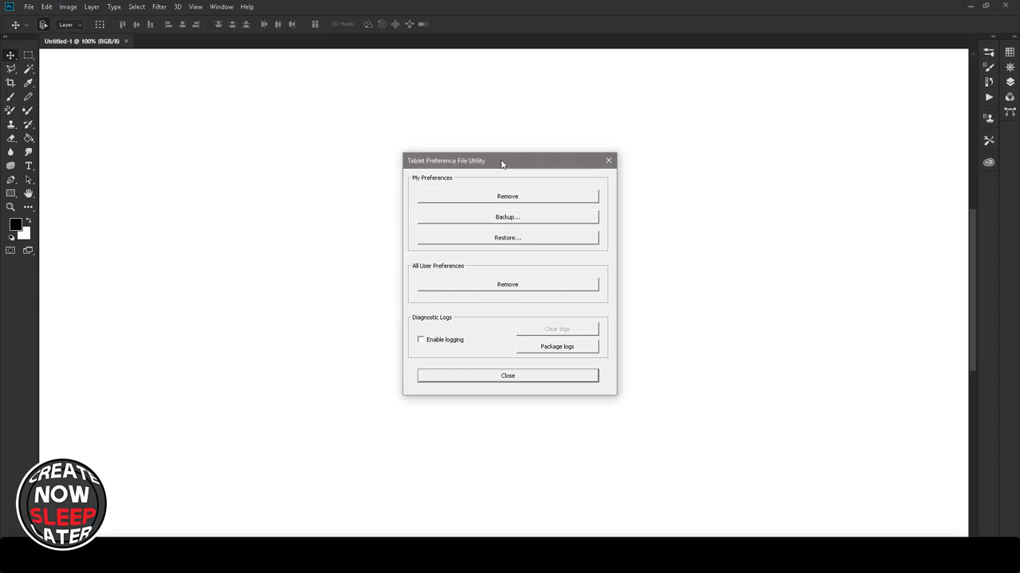
pyautogui.click(510, 220)
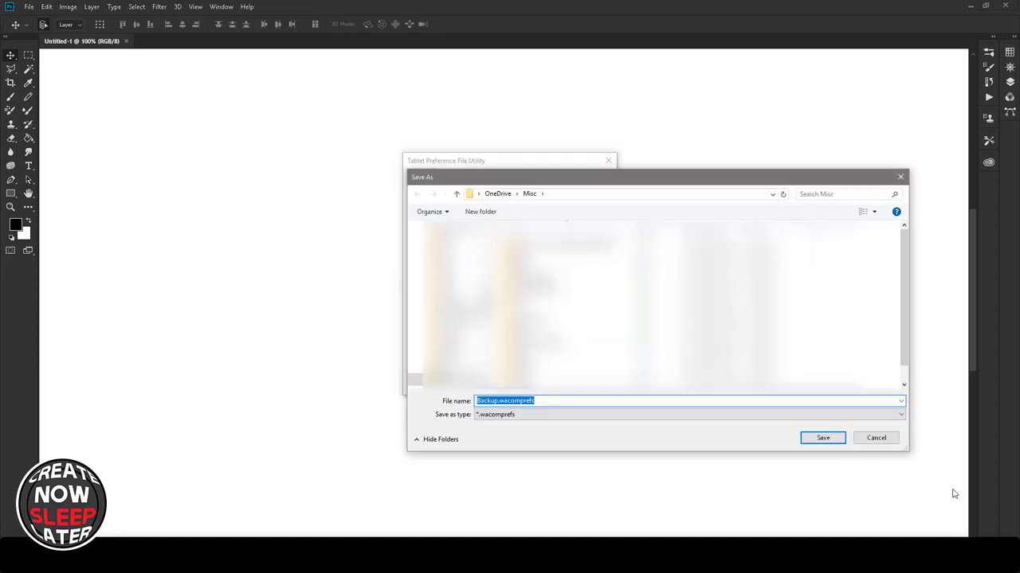
pyautogui.click(872, 440)
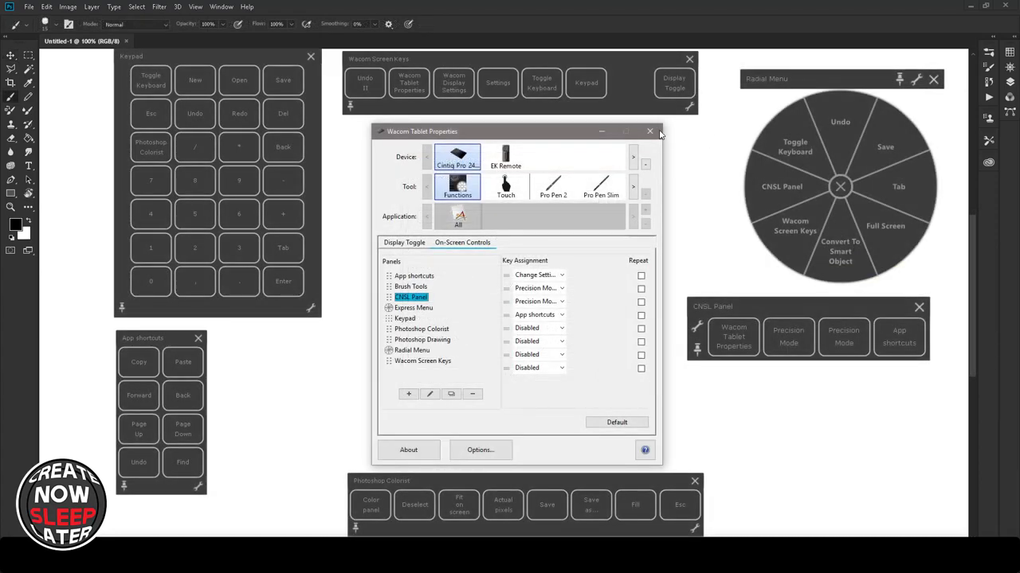
# Step: Close Wacom Tablet Properties and stack the CNSL Panel, then Photoshop Colorist, under Wacom Screen Keys
pyautogui.click(654, 133)
pyautogui.moveTo(775, 309); pyautogui.dragTo(478, 135)
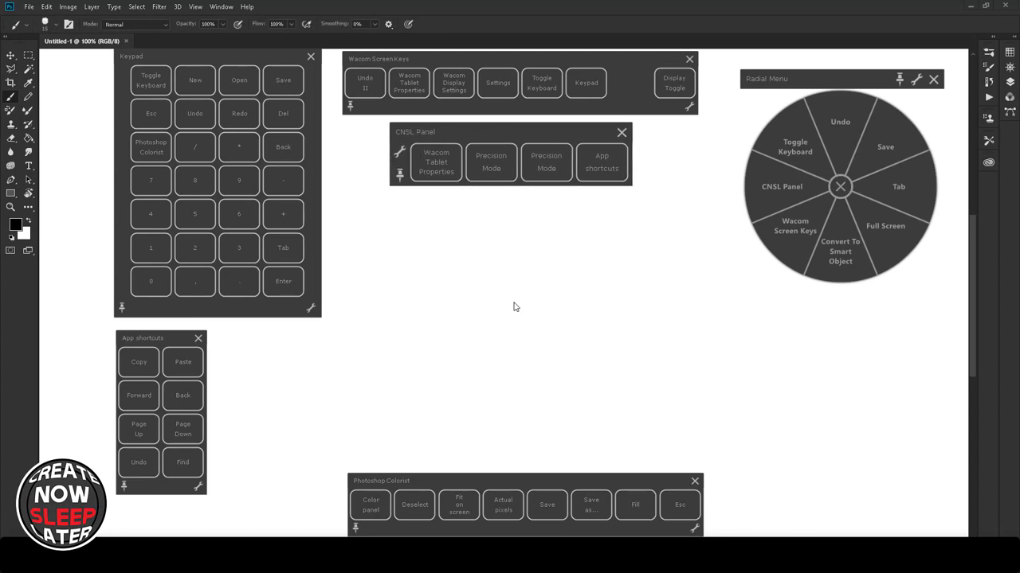
pyautogui.moveTo(516, 474); pyautogui.dragTo(519, 202)
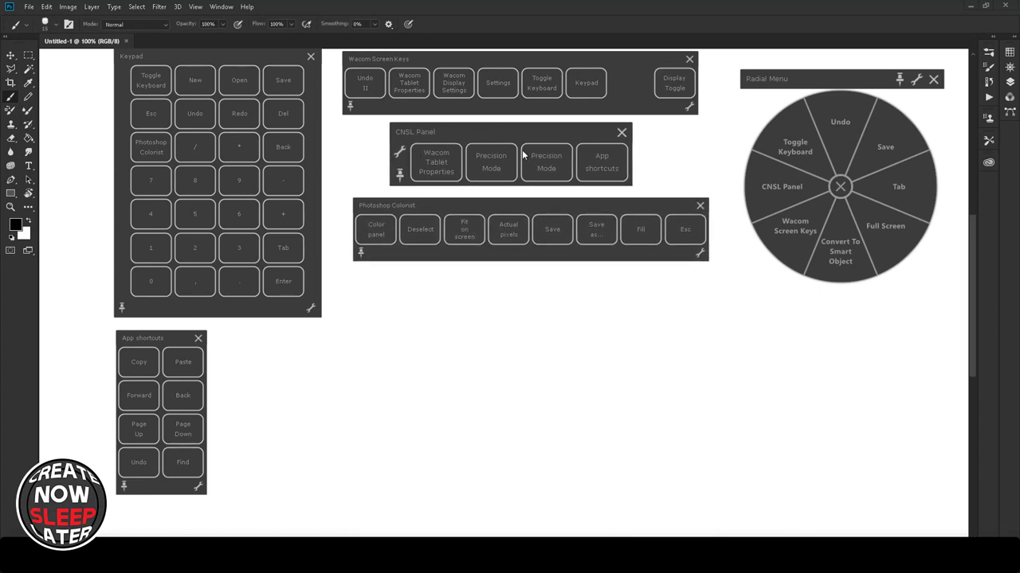